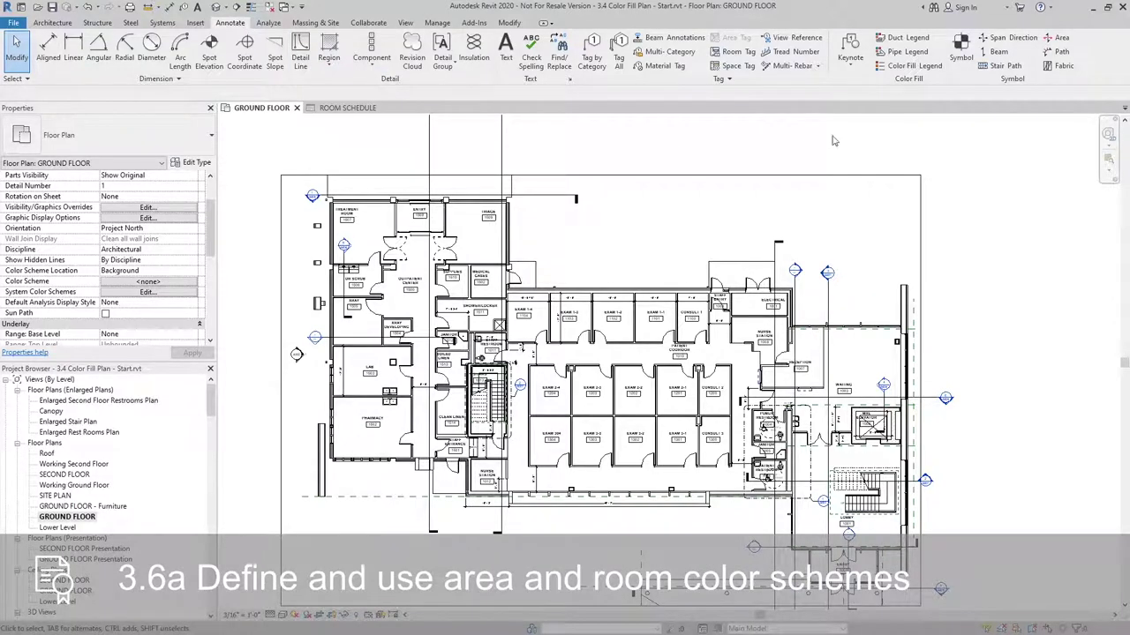
# - Launch the Color Fill Legend tool from the Annotate tab for the GROUND FLOOR plan
pyautogui.click(923, 69)
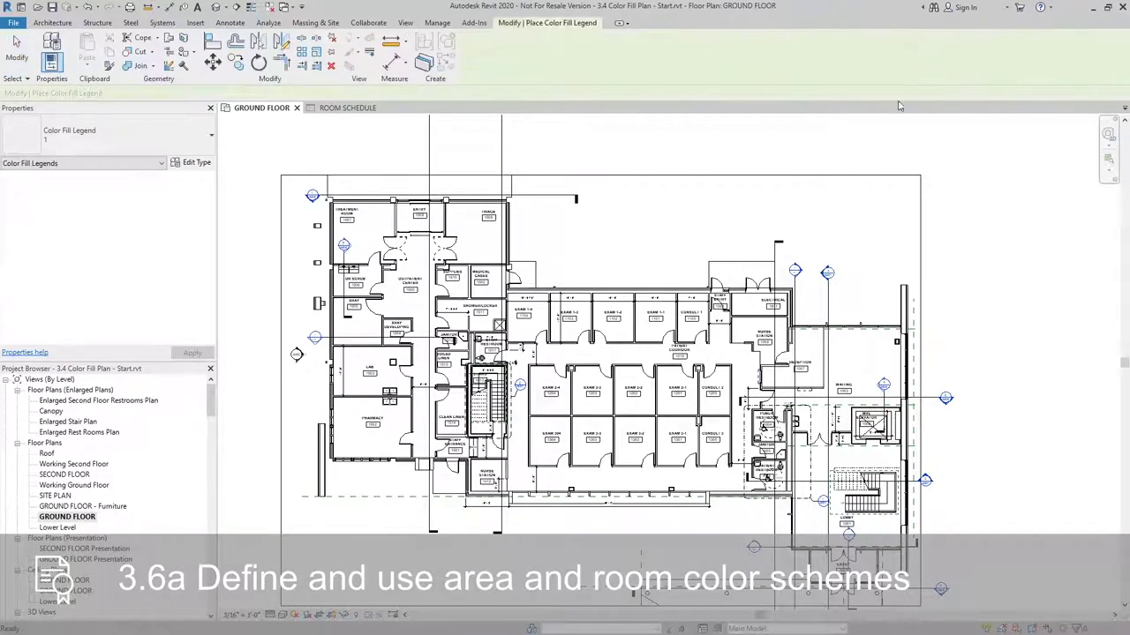
# - Place the legend at the plan's lower left with Space Type Rooms and Color Scheme Name
pyautogui.click(326, 533)
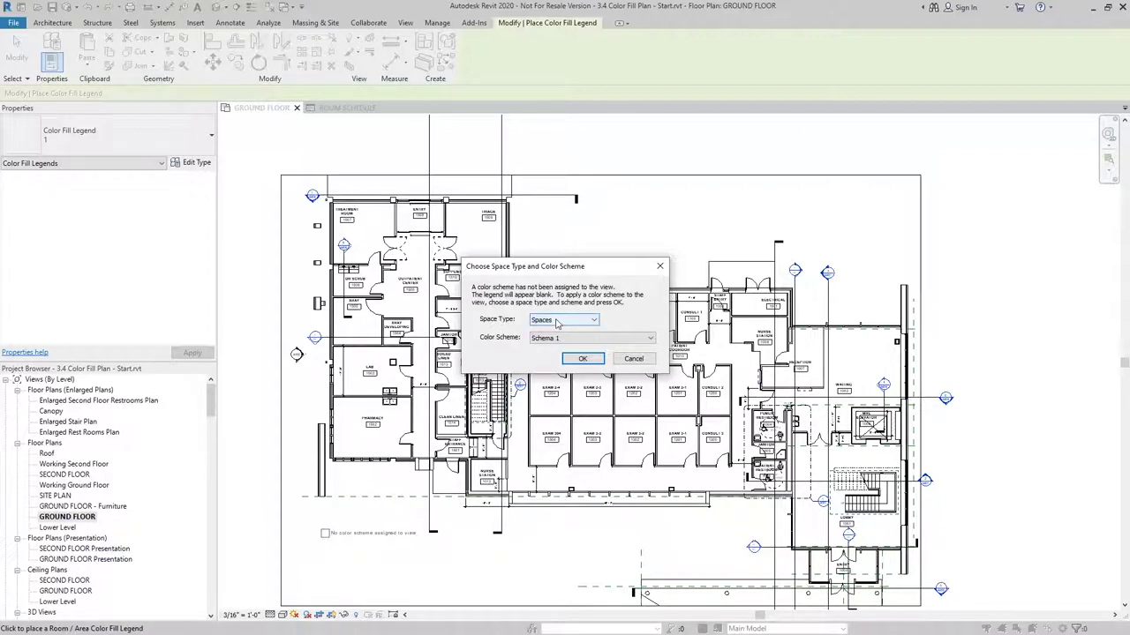
pyautogui.click(557, 321)
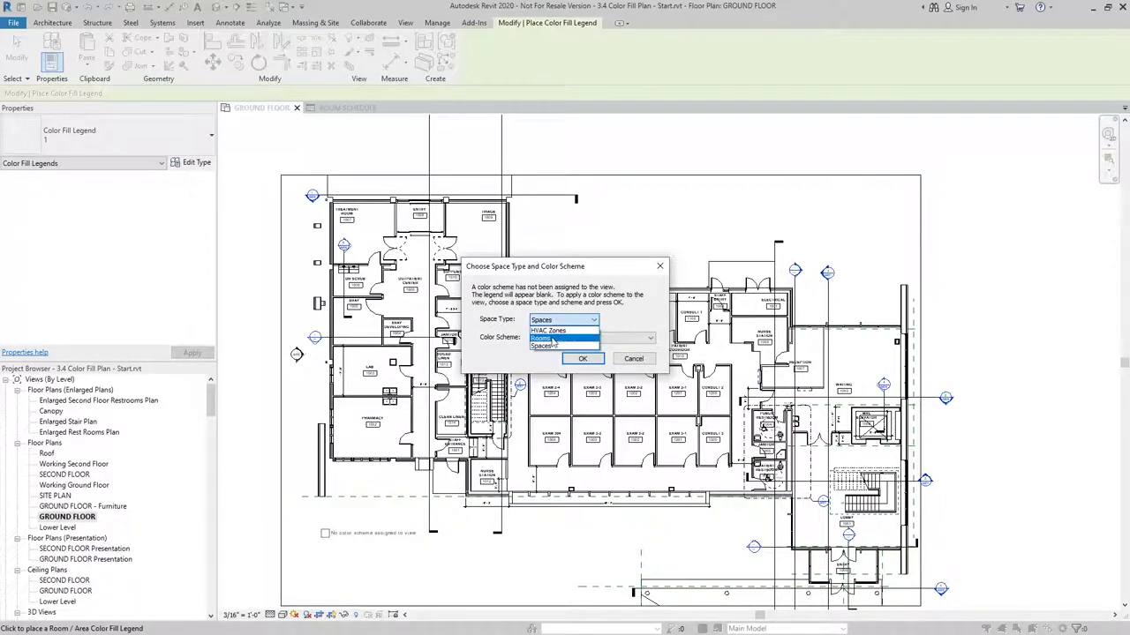
pyautogui.click(553, 339)
pyautogui.click(573, 339)
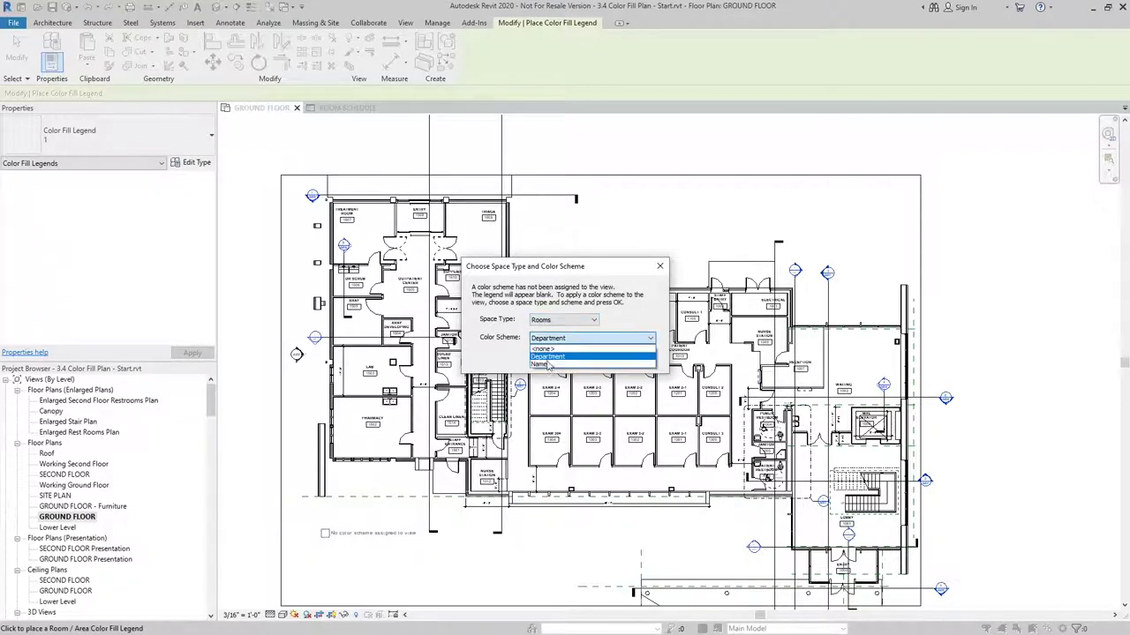
pyautogui.click(545, 364)
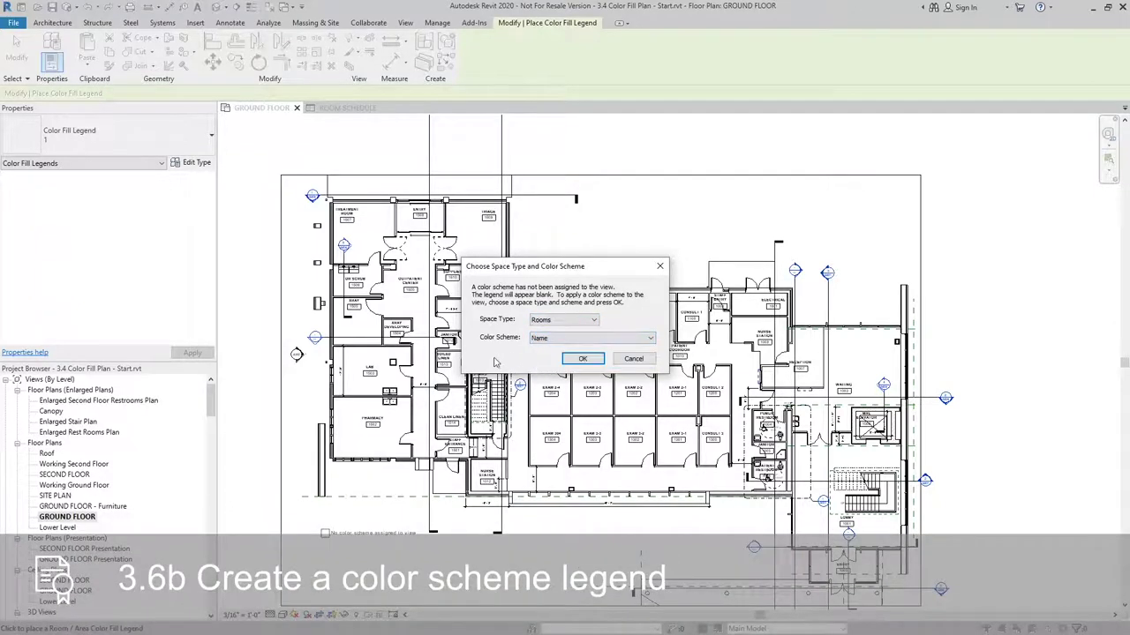
pyautogui.click(582, 359)
# - Finish placing the Room Legend and select it below the plan
pyautogui.click(322, 516)
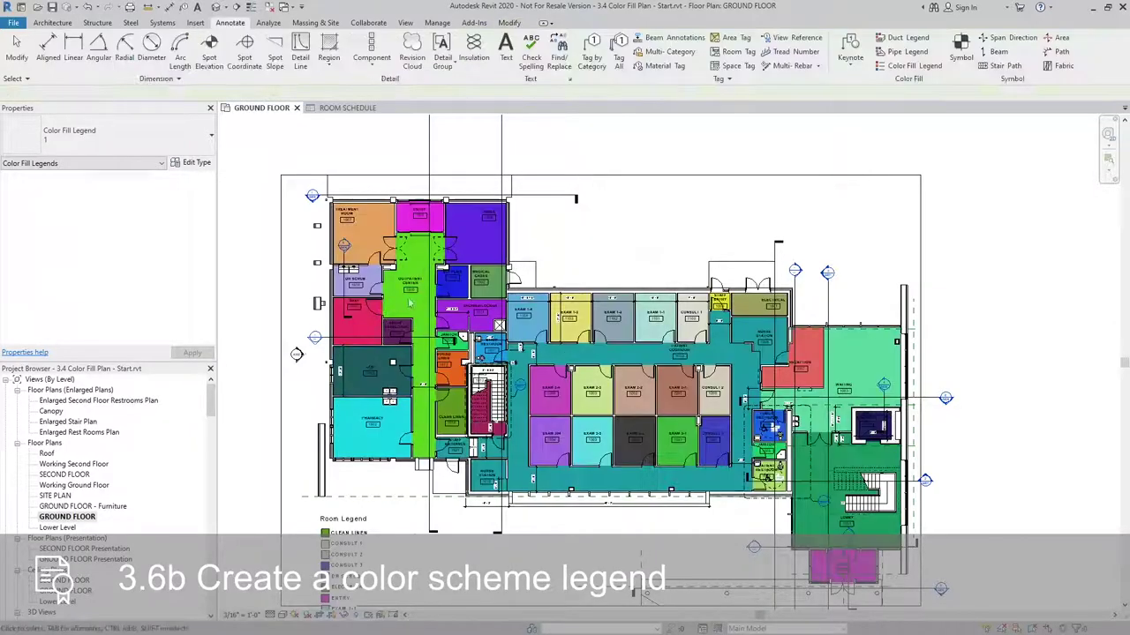
pyautogui.moveTo(576, 529); pyautogui.dragTo(609, 292, button='middle')
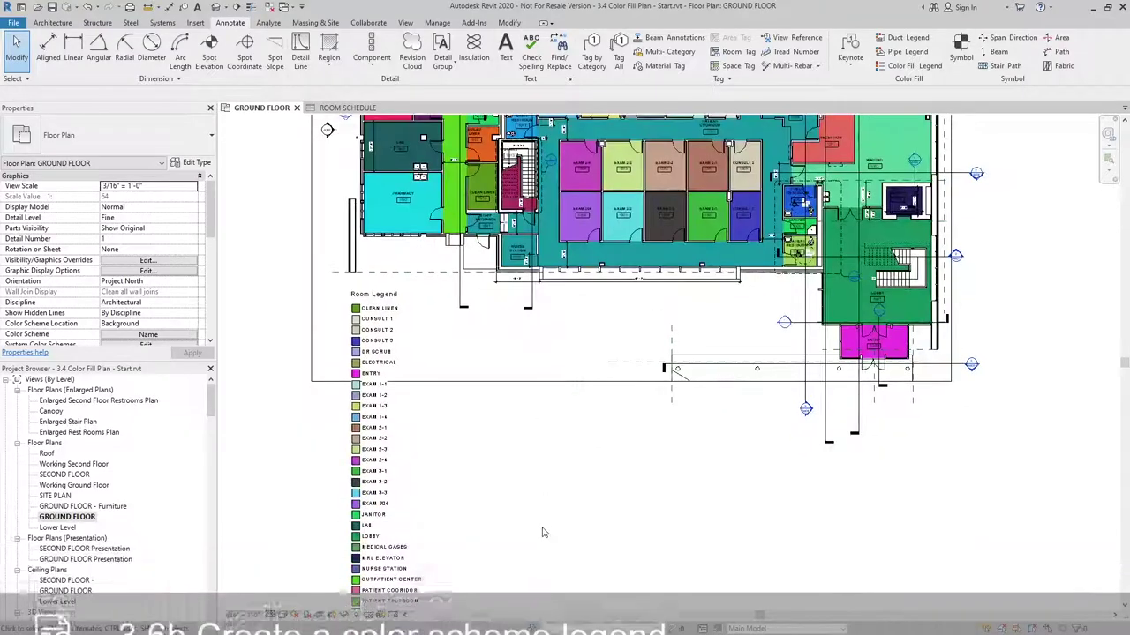
pyautogui.scroll(-2, 521, 494)
pyautogui.scroll(-1, 529, 469)
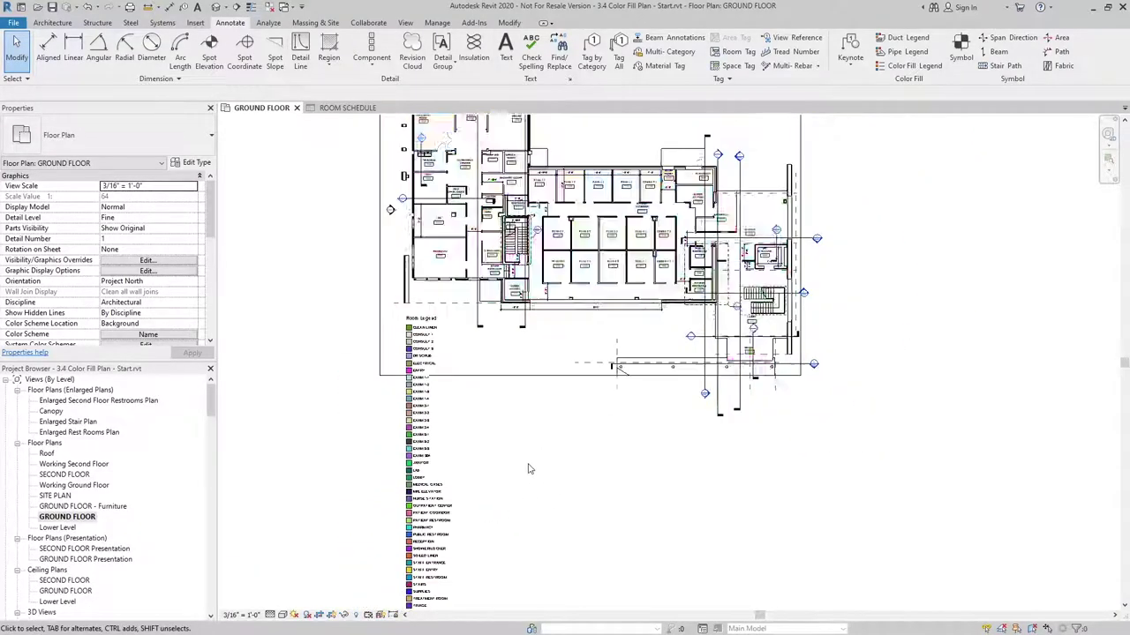
pyautogui.click(430, 583)
pyautogui.moveTo(524, 518); pyautogui.dragTo(524, 461, button='middle')
pyautogui.moveTo(589, 414); pyautogui.dragTo(547, 436, button='middle')
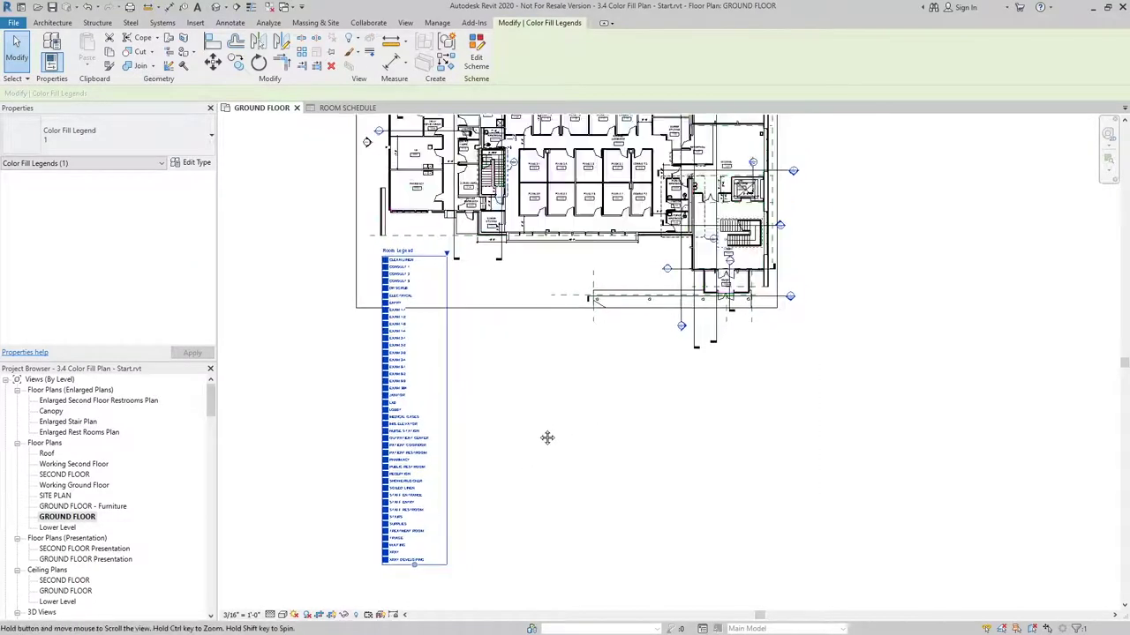
# - Drag the legend's bottom grip upward so it wraps into four columns
pyautogui.moveTo(410, 508); pyautogui.dragTo(439, 351)
pyautogui.scroll(4, 487, 304)
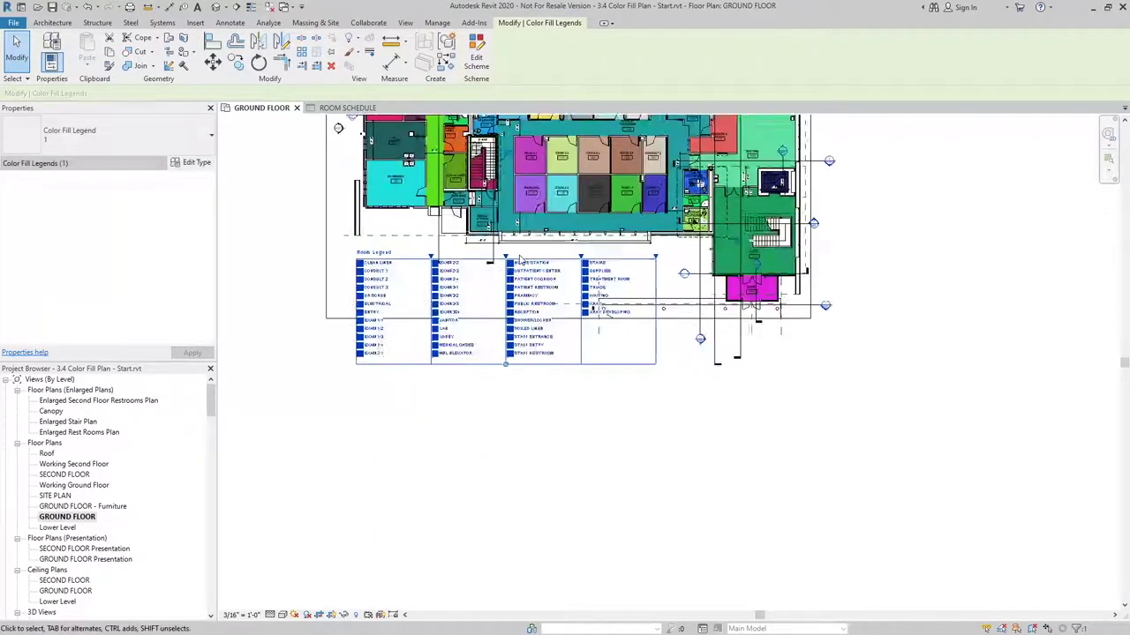
pyautogui.moveTo(534, 264); pyautogui.dragTo(591, 337, button='middle')
pyautogui.press('Escape')
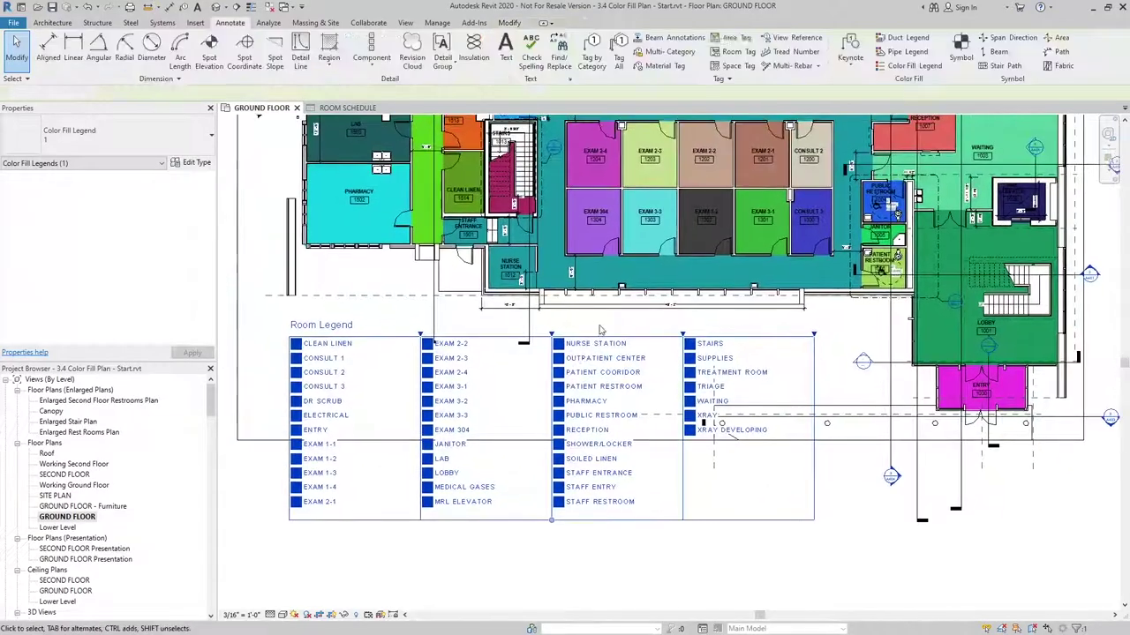
pyautogui.scroll(-4, 534, 450)
pyautogui.scroll(2, 534, 450)
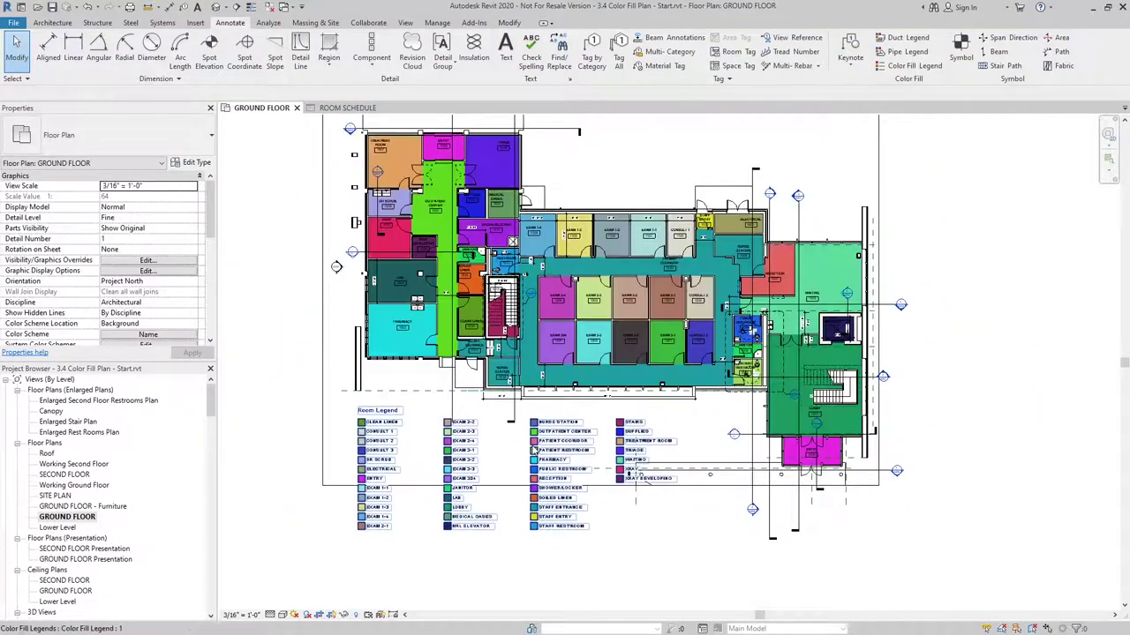
pyautogui.click(533, 447)
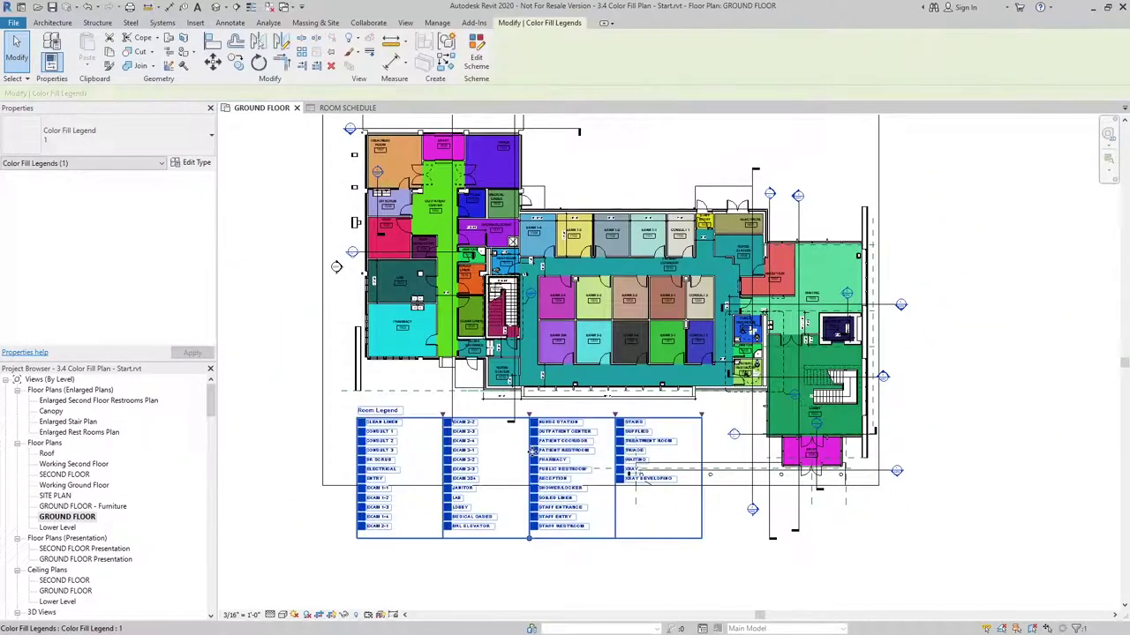
# - Switch the legend's colour scheme from Name to Department
pyautogui.click(476, 54)
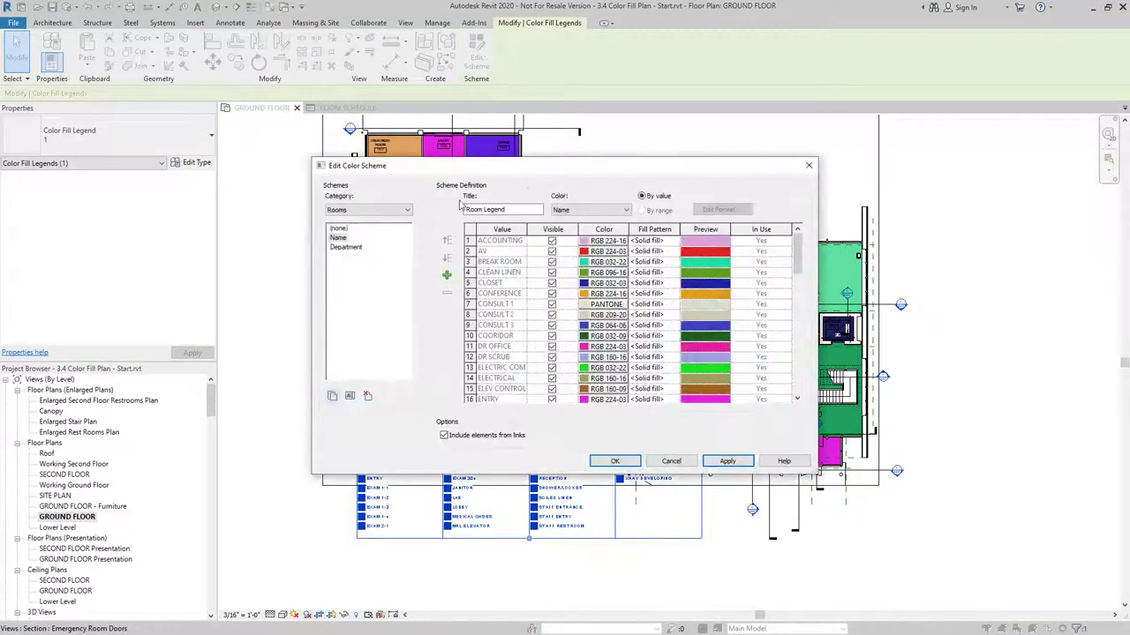
pyautogui.click(338, 239)
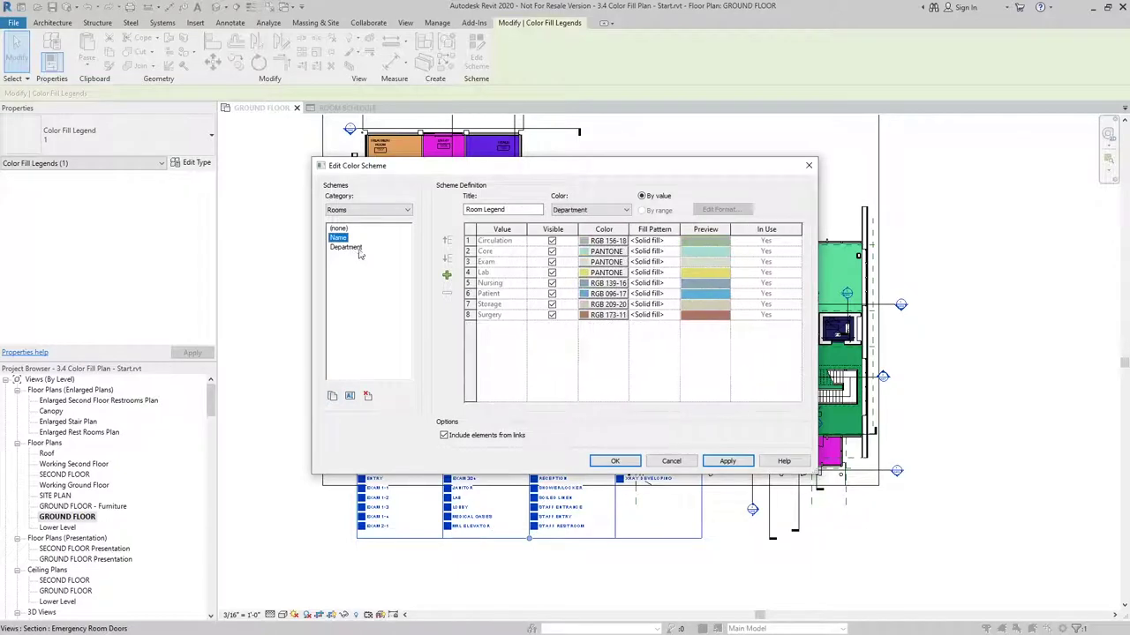
pyautogui.click(348, 247)
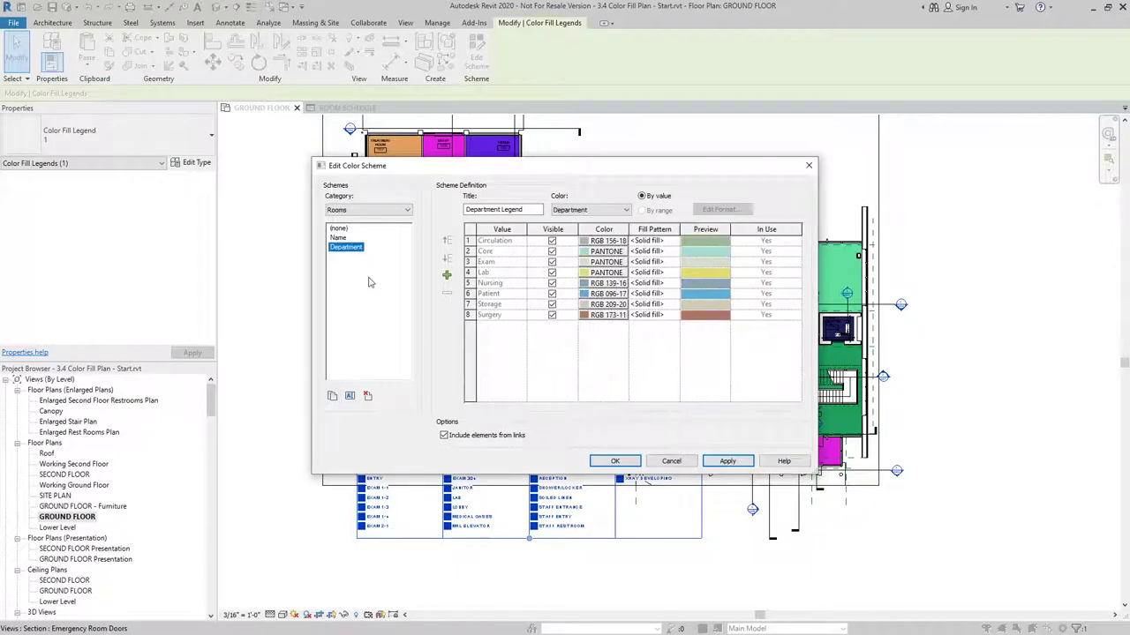
pyautogui.click(615, 461)
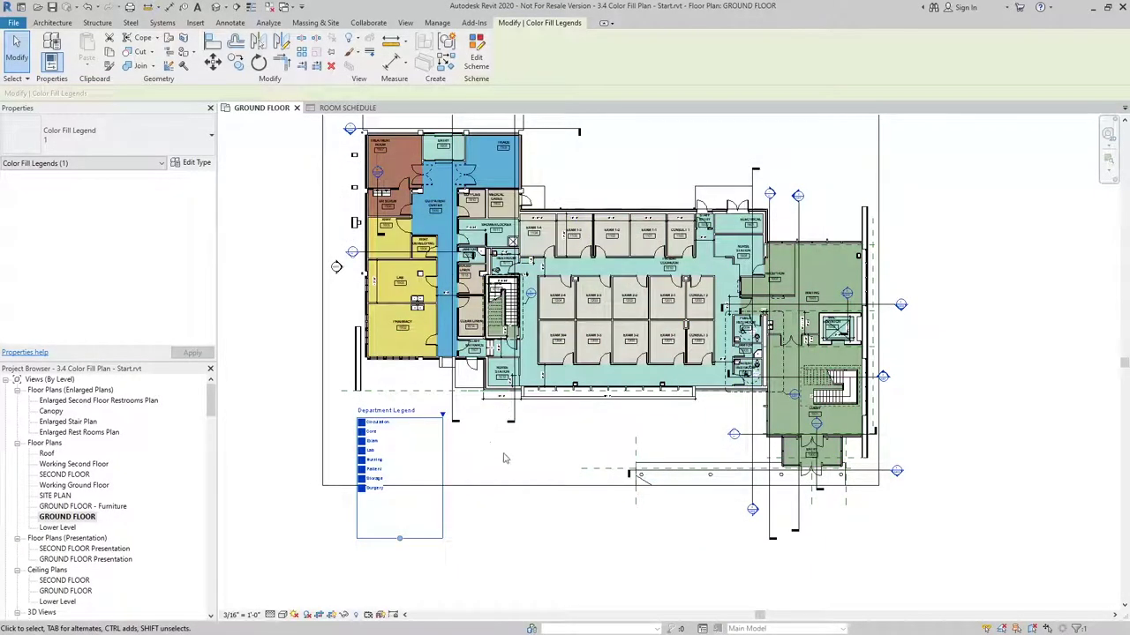
# - Check the new Department Legend, frame the plan, and open the ROOM SCHEDULE
pyautogui.click(503, 458)
pyautogui.click(378, 468)
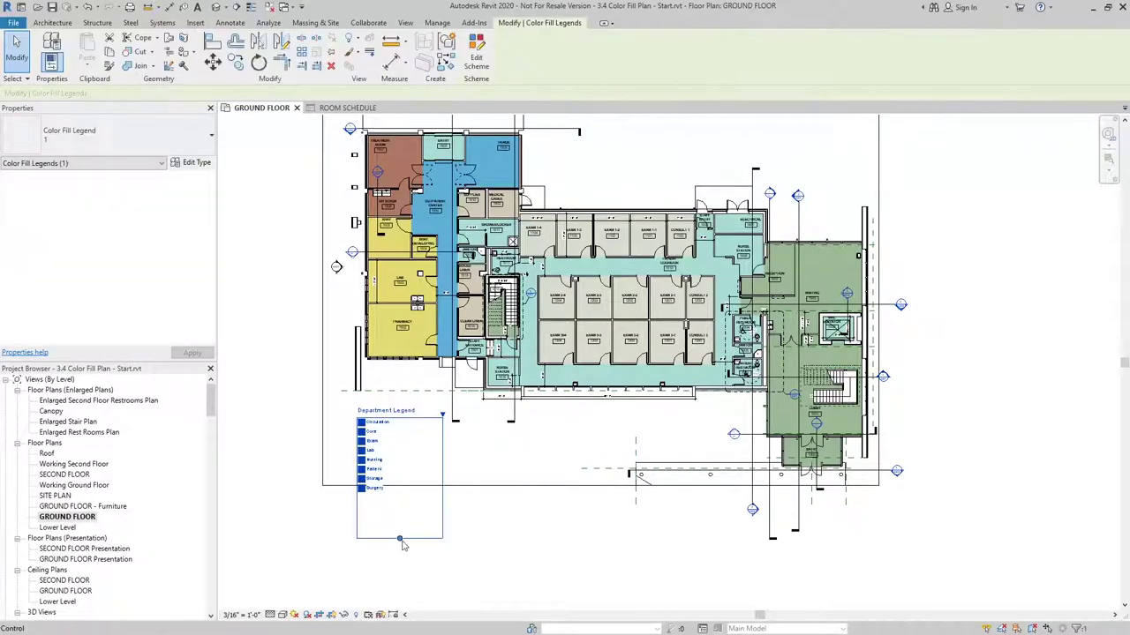
pyautogui.click(565, 437)
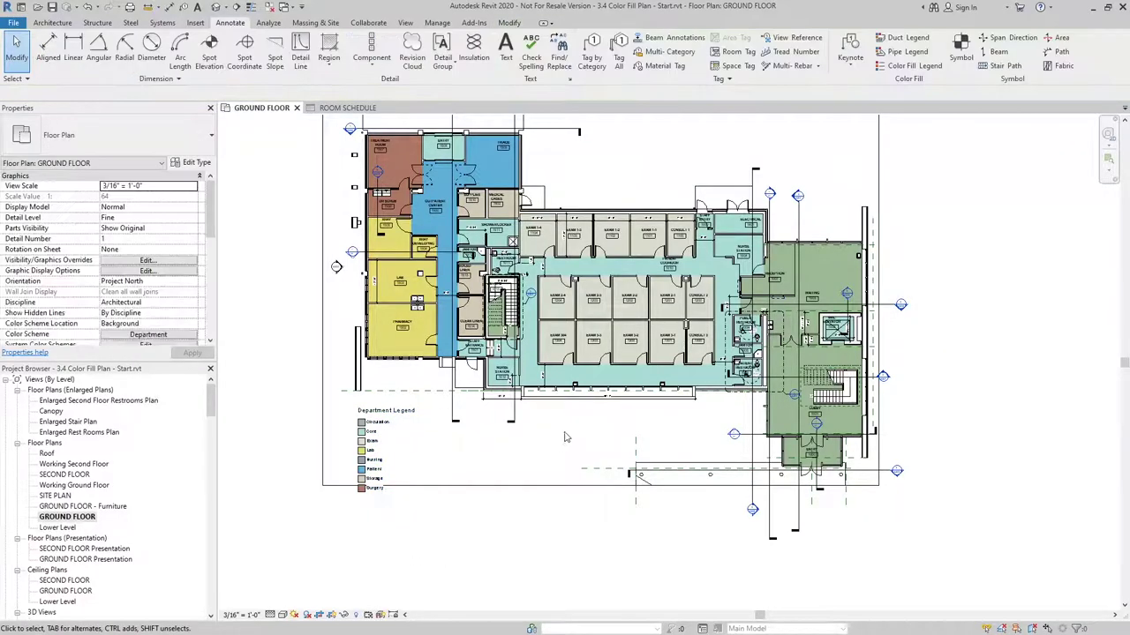
pyautogui.moveTo(565, 437); pyautogui.dragTo(563, 474, button='middle')
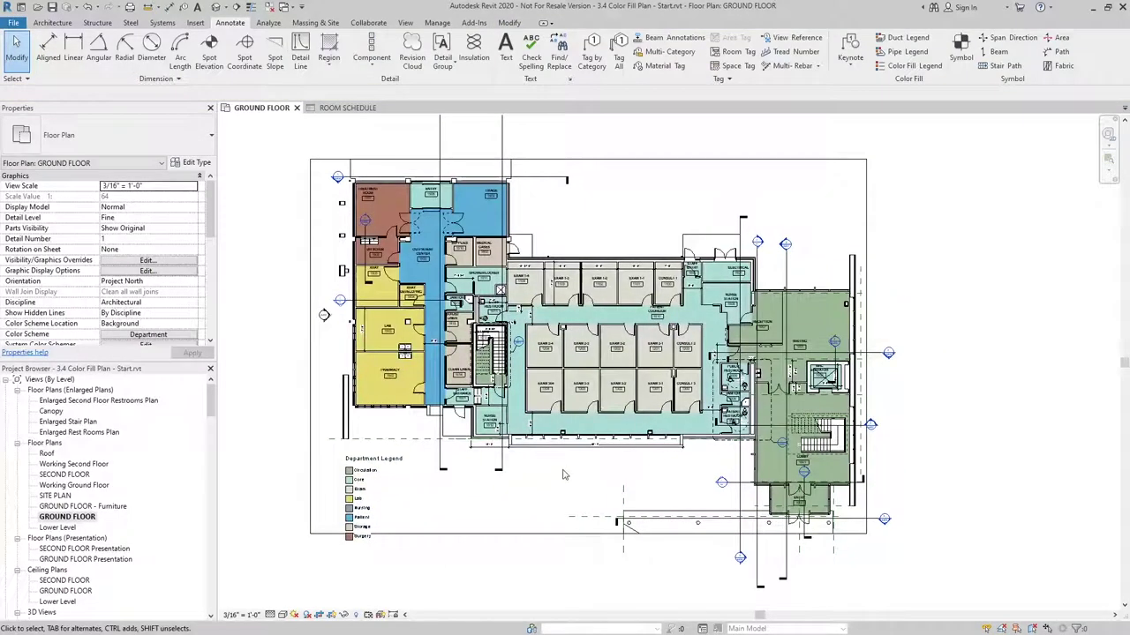
pyautogui.click(352, 108)
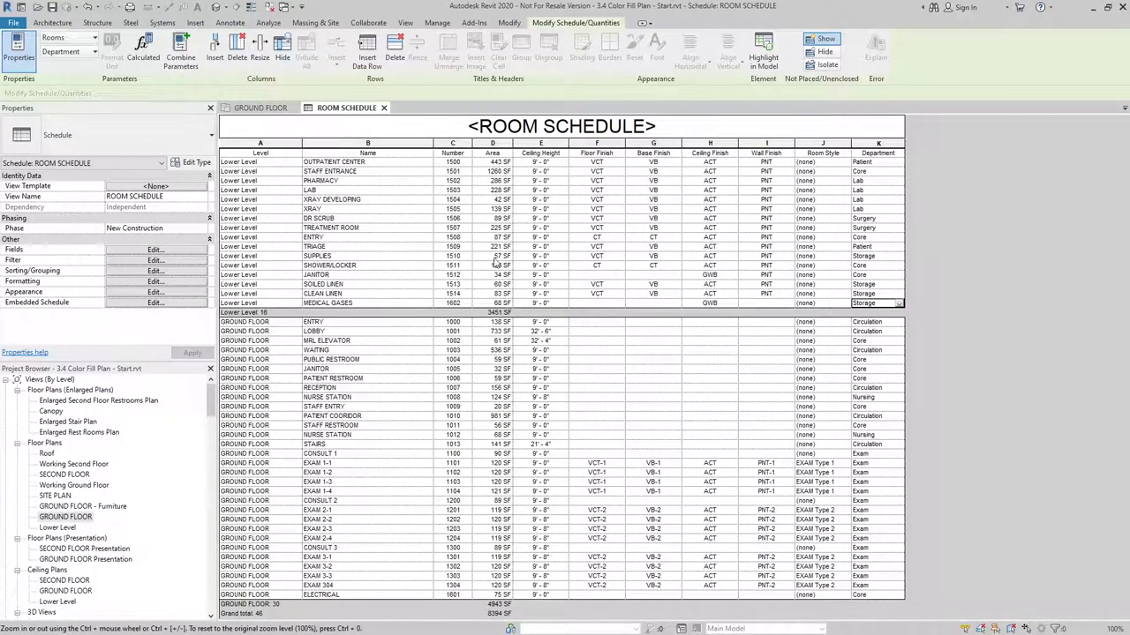
# - On the GROUND FLOOR plan, check the Department values of rooms EXAM 1-4 and SHOWER/LOCKER
pyautogui.click(261, 108)
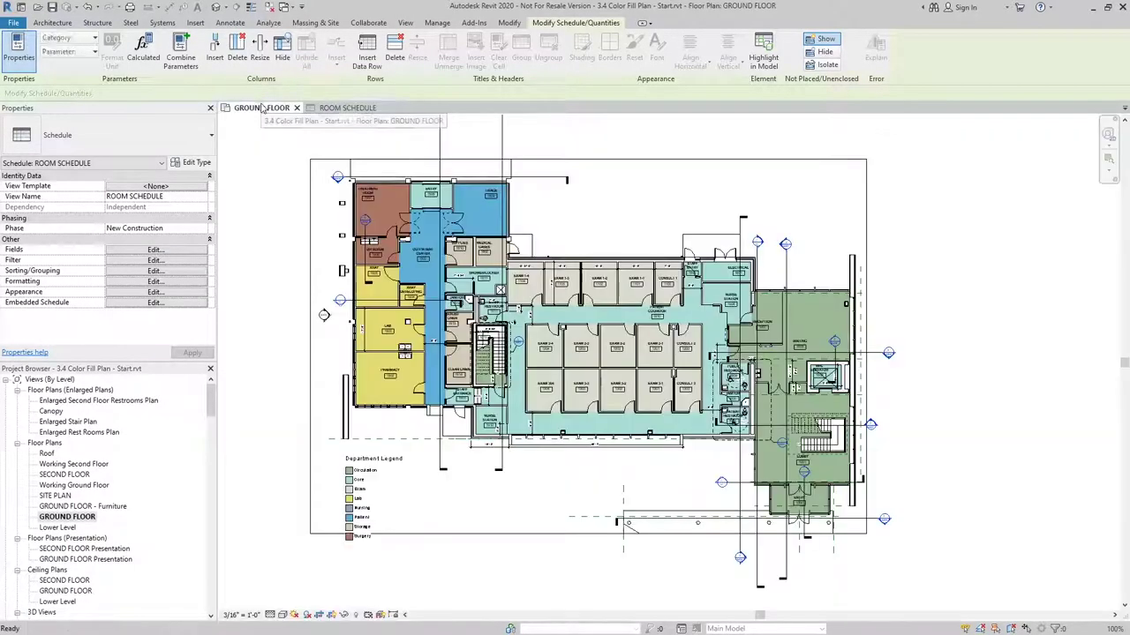
pyautogui.scroll(5, 526, 286)
pyautogui.click(533, 300)
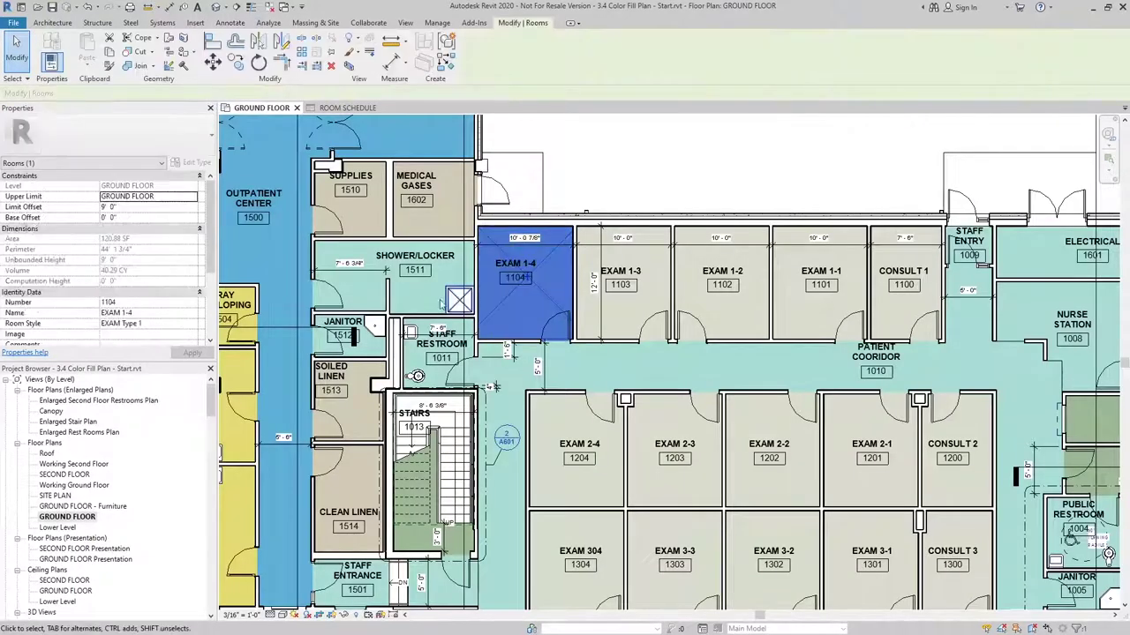
pyautogui.scroll(-3, 208, 263)
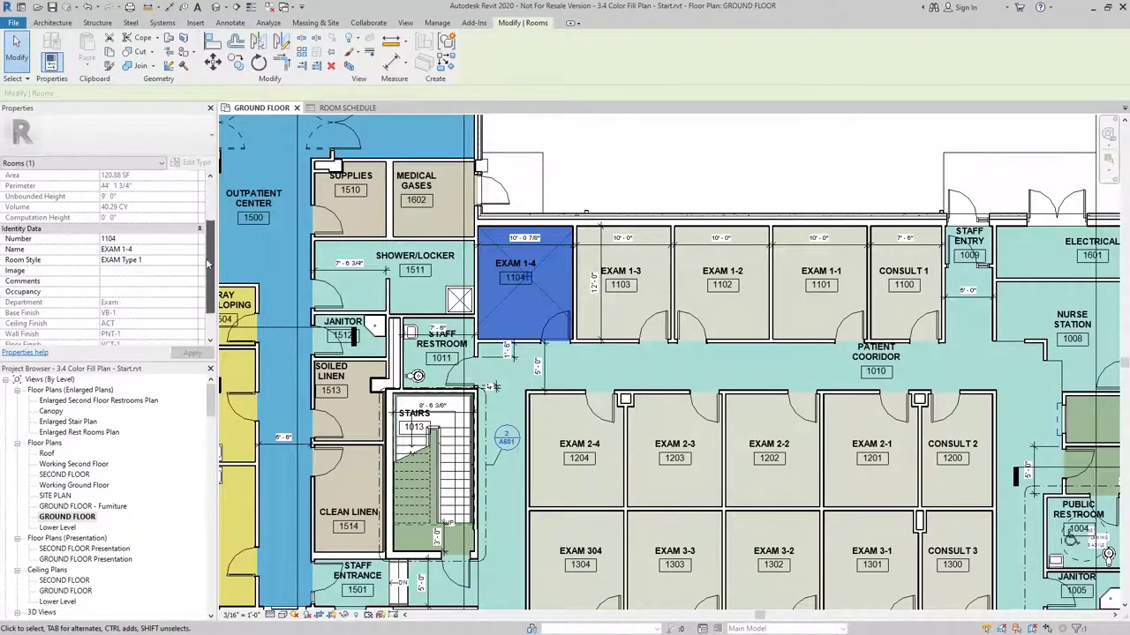
pyautogui.scroll(-3, 208, 263)
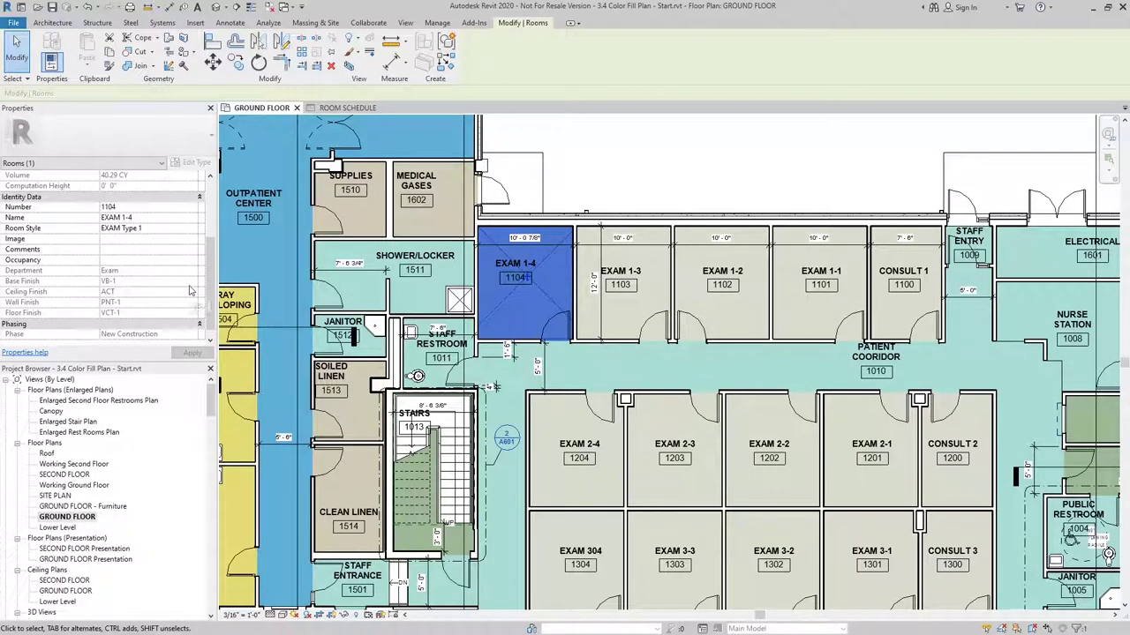
pyautogui.click(560, 304)
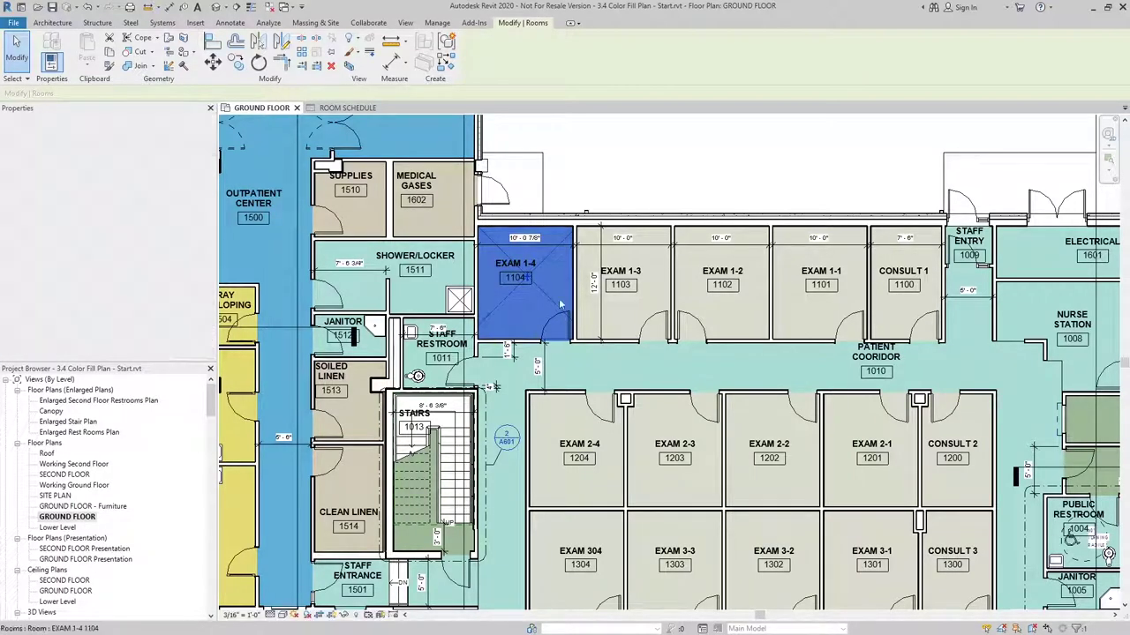
pyautogui.moveTo(559, 304); pyautogui.dragTo(718, 324, button='middle')
pyautogui.click(569, 291)
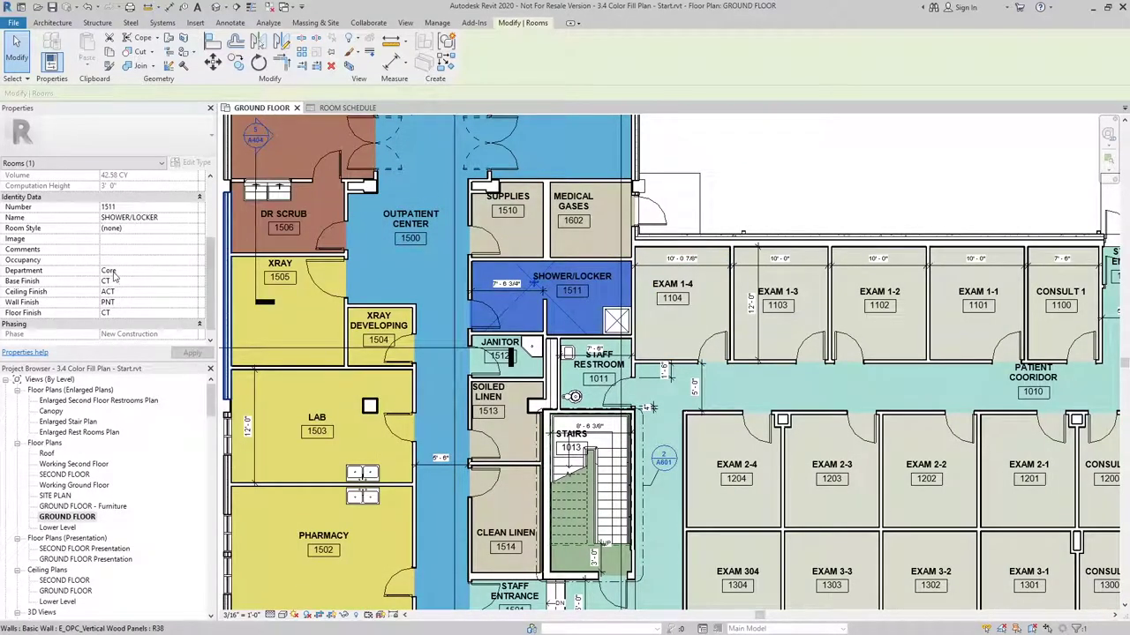
pyautogui.click(807, 169)
# - Zoom to fit the whole ground floor plan with its Department Legend using ZF
pyautogui.press('z')
pyautogui.press('f')
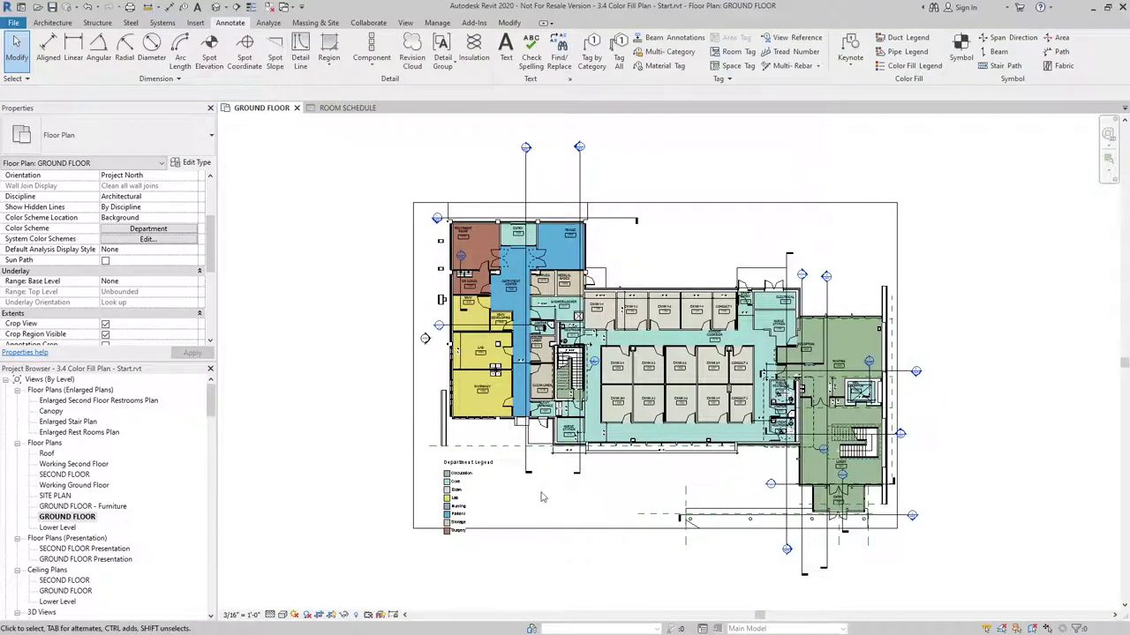
pyautogui.click(459, 484)
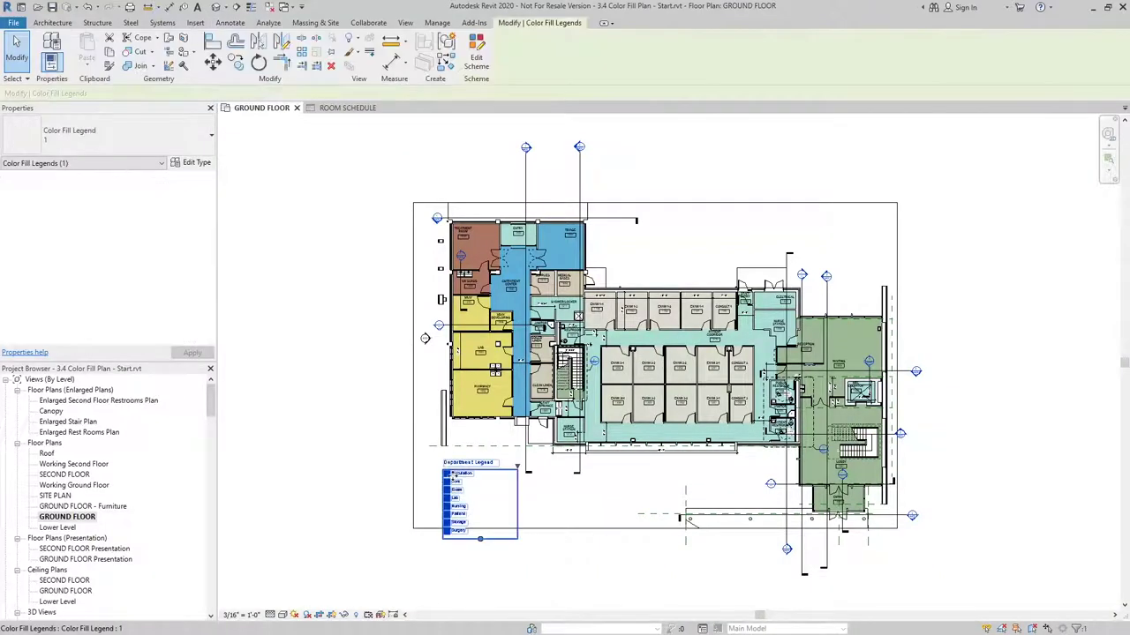
pyautogui.click(540, 500)
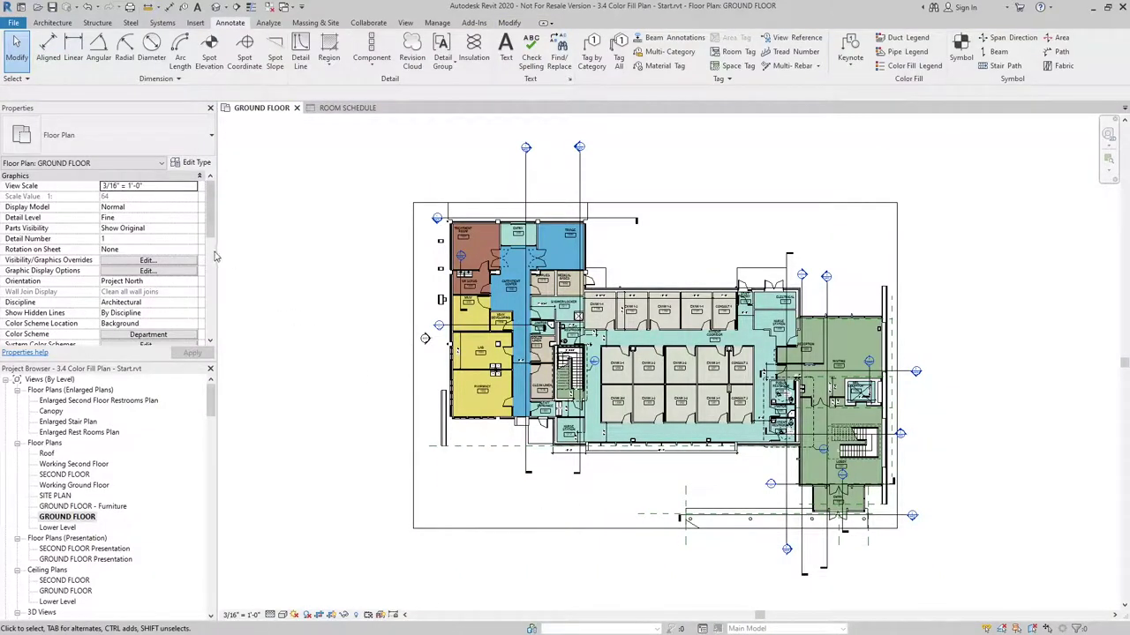
# - Set the GROUND FLOOR view's Color Scheme to (none) to clear the colour fill
pyautogui.scroll(-3, 172, 256)
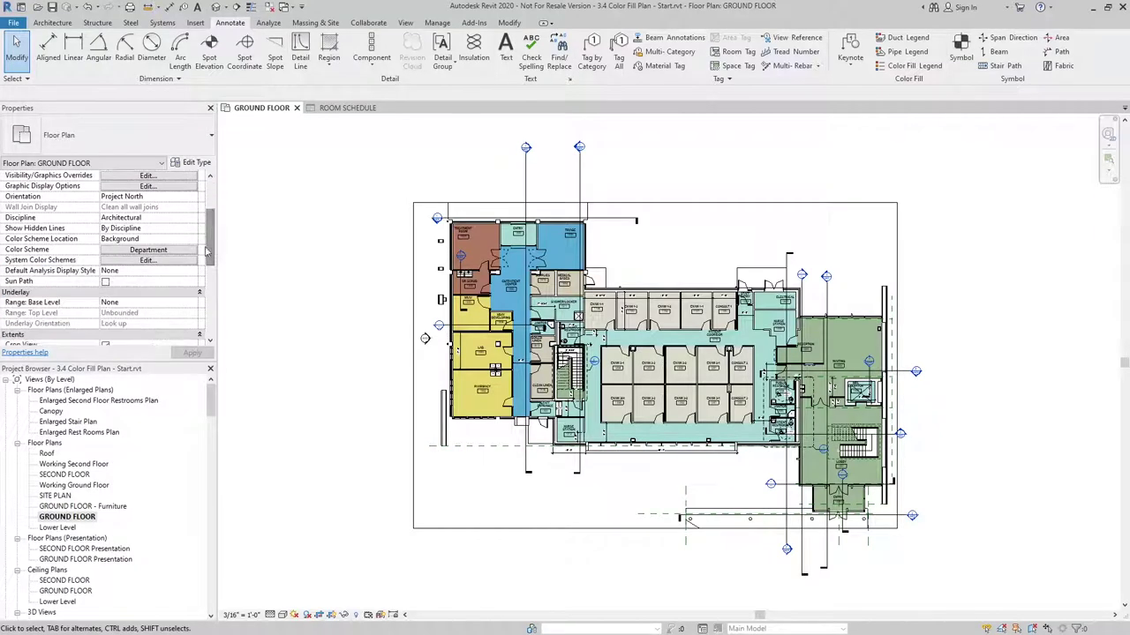
pyautogui.click(170, 253)
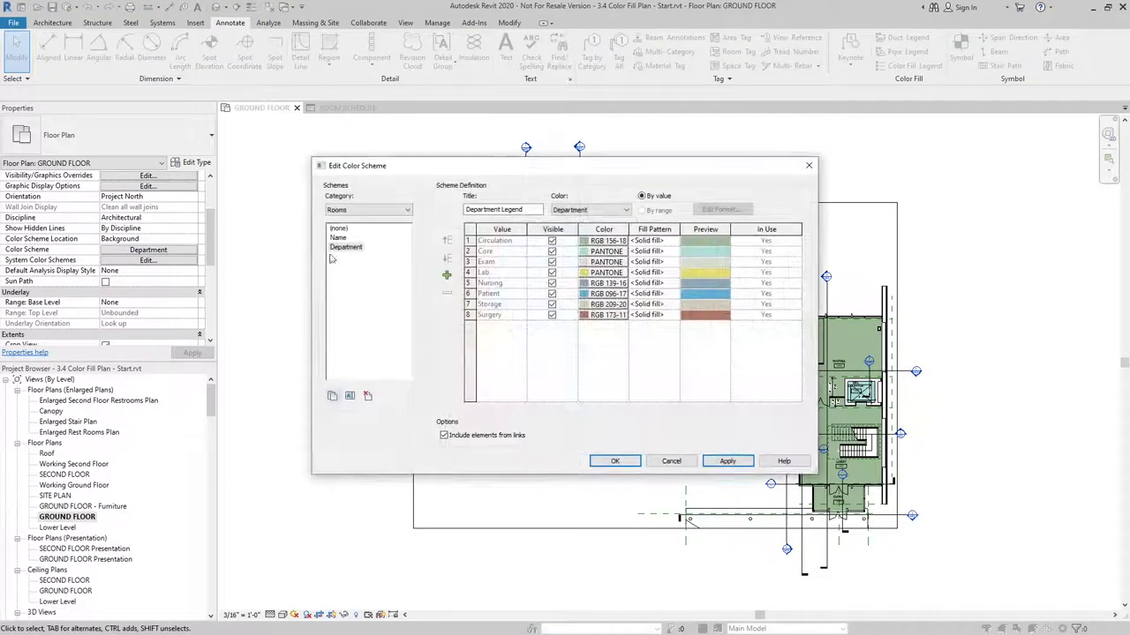
pyautogui.click(344, 228)
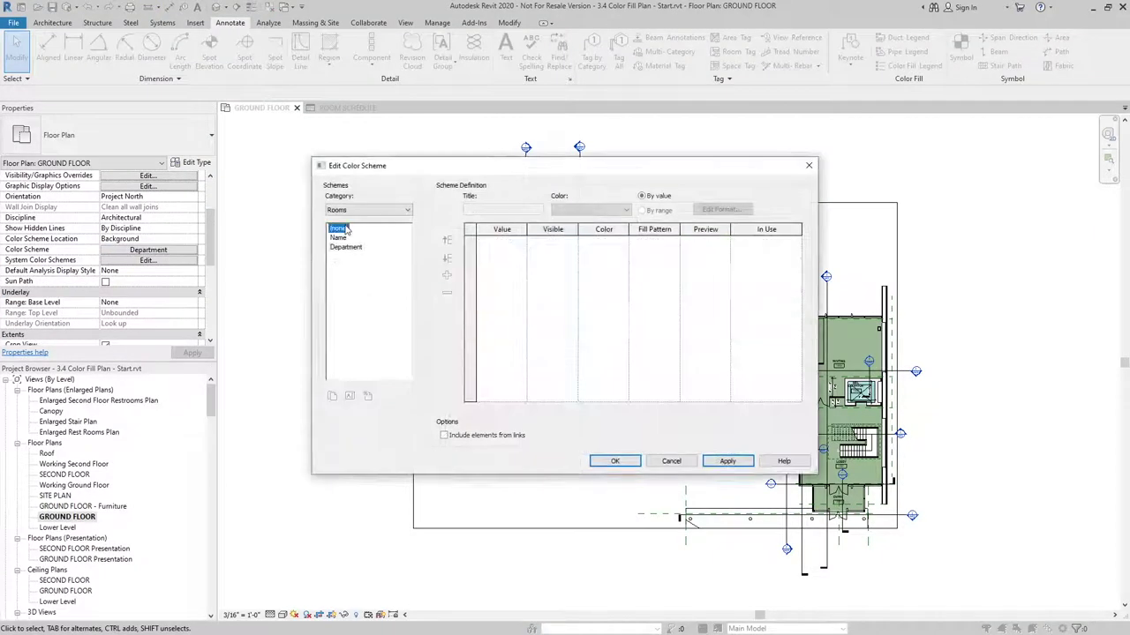
pyautogui.click(622, 462)
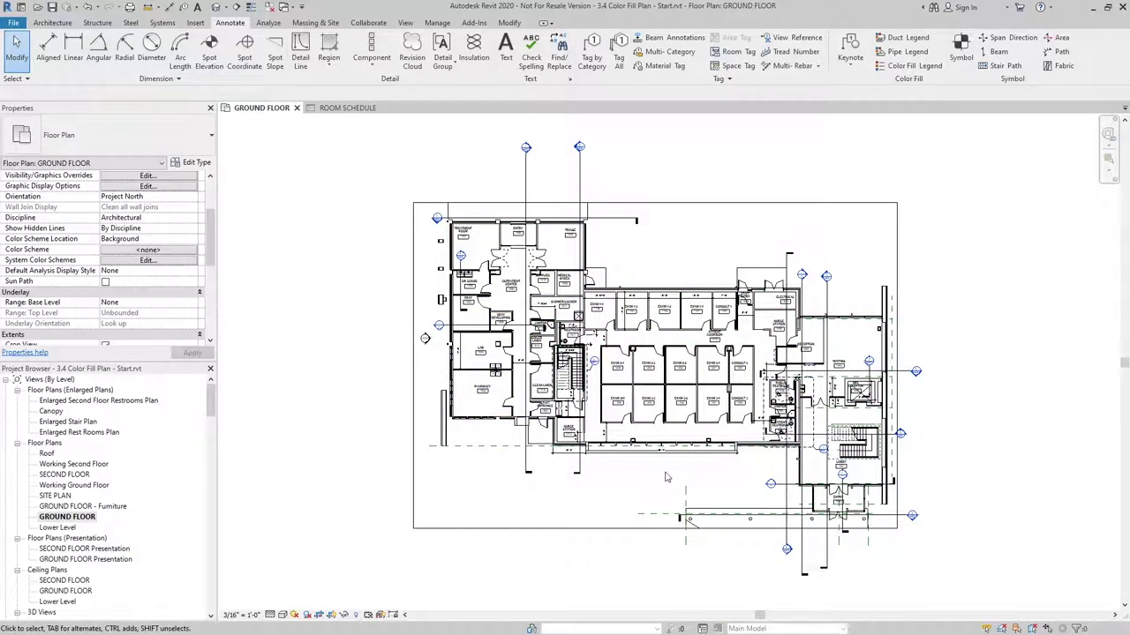
pyautogui.rightClick(78, 521)
# - Duplicate the GROUND FLOOR view and rename the copy 'GROUND FLOOR - Department'
pyautogui.moveTo(163, 345)
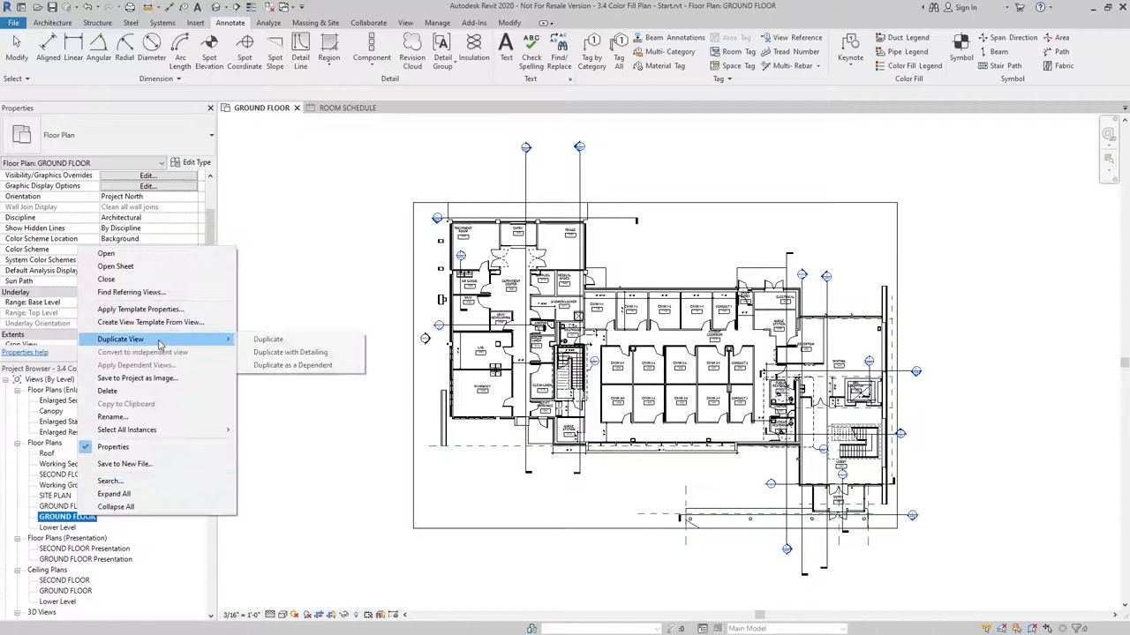
pyautogui.click(282, 352)
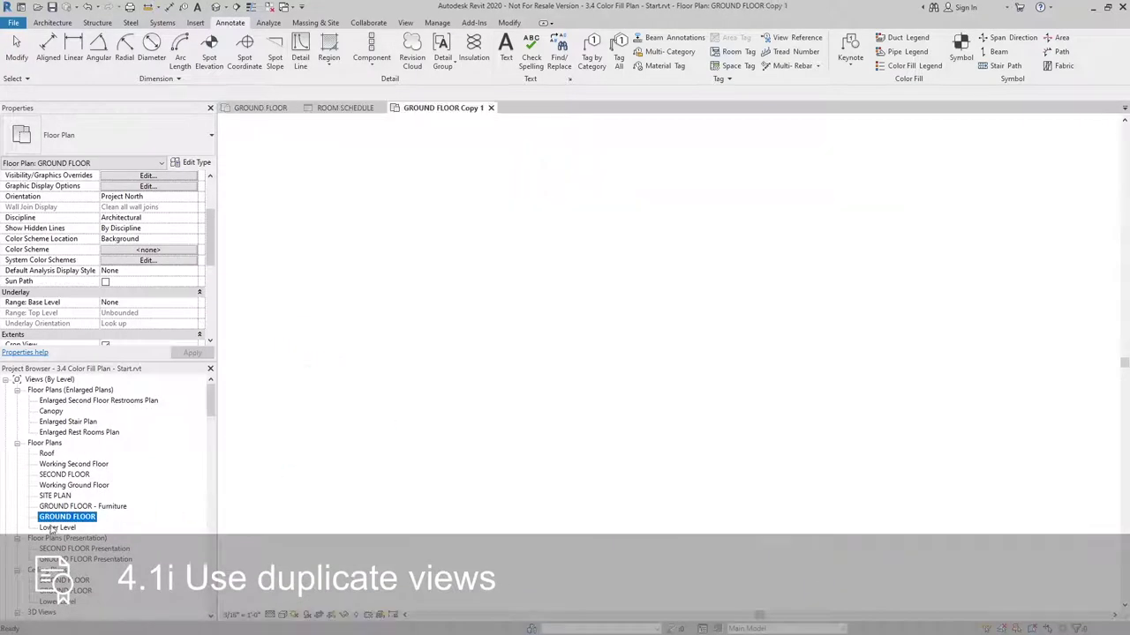
pyautogui.rightClick(88, 507)
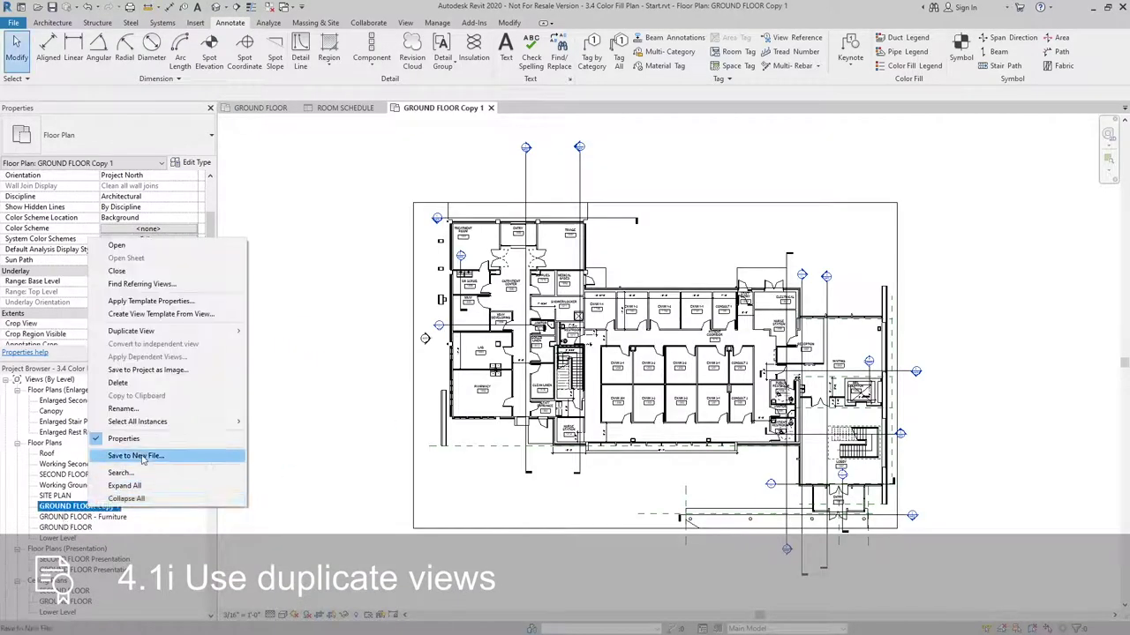
pyautogui.click(157, 409)
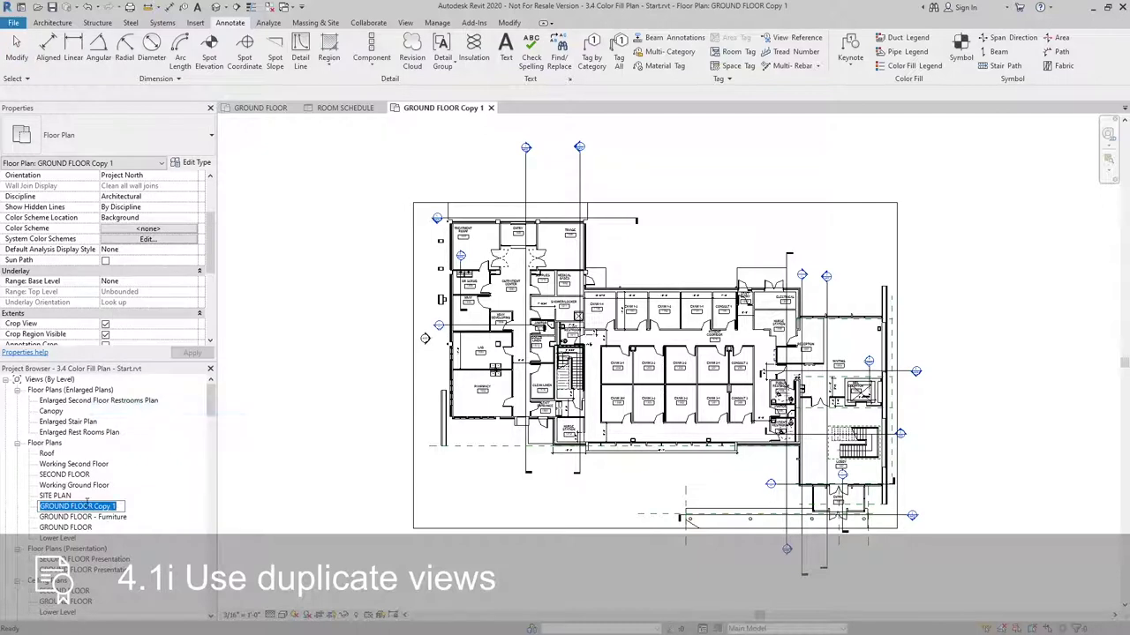
pyautogui.moveTo(93, 507); pyautogui.dragTo(98, 507)
pyautogui.write('- Department')
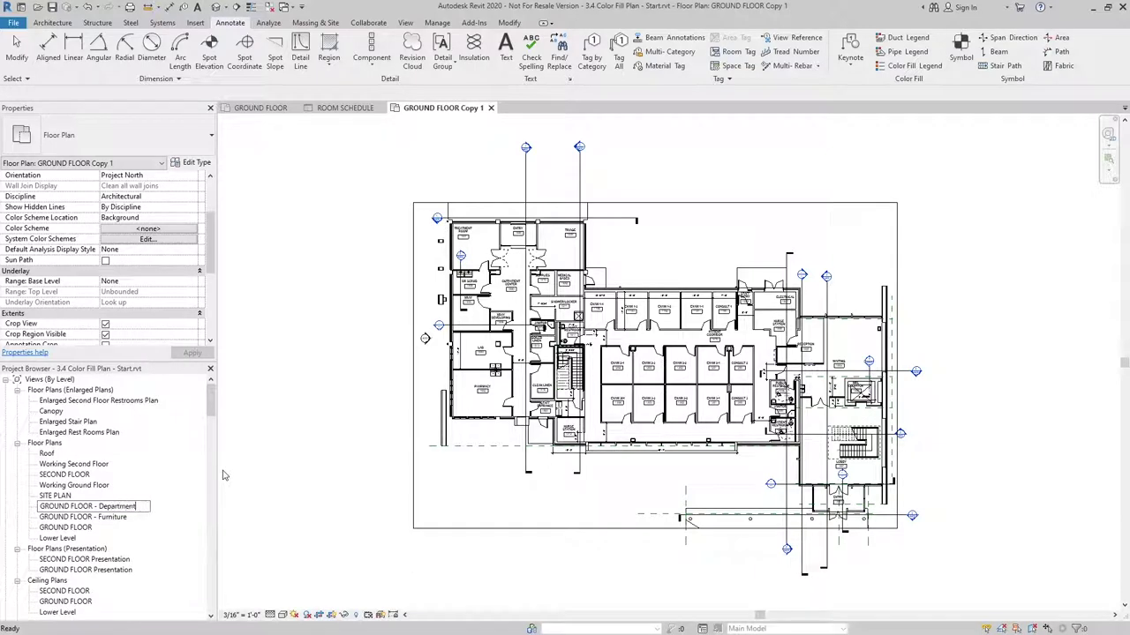
pyautogui.press('Return')
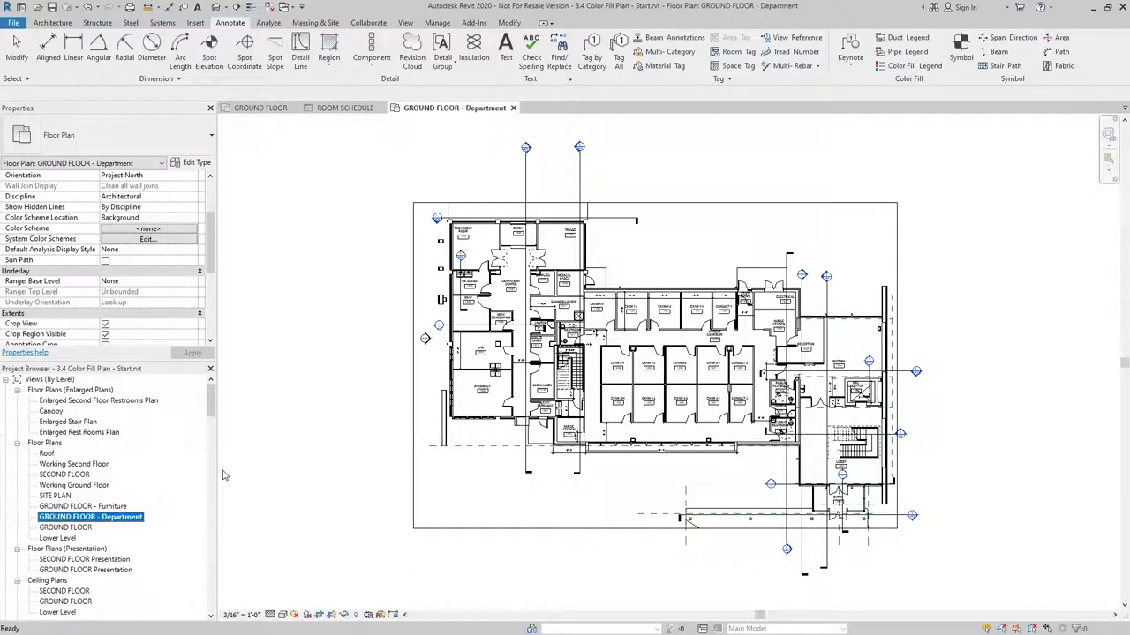
pyautogui.click(260, 462)
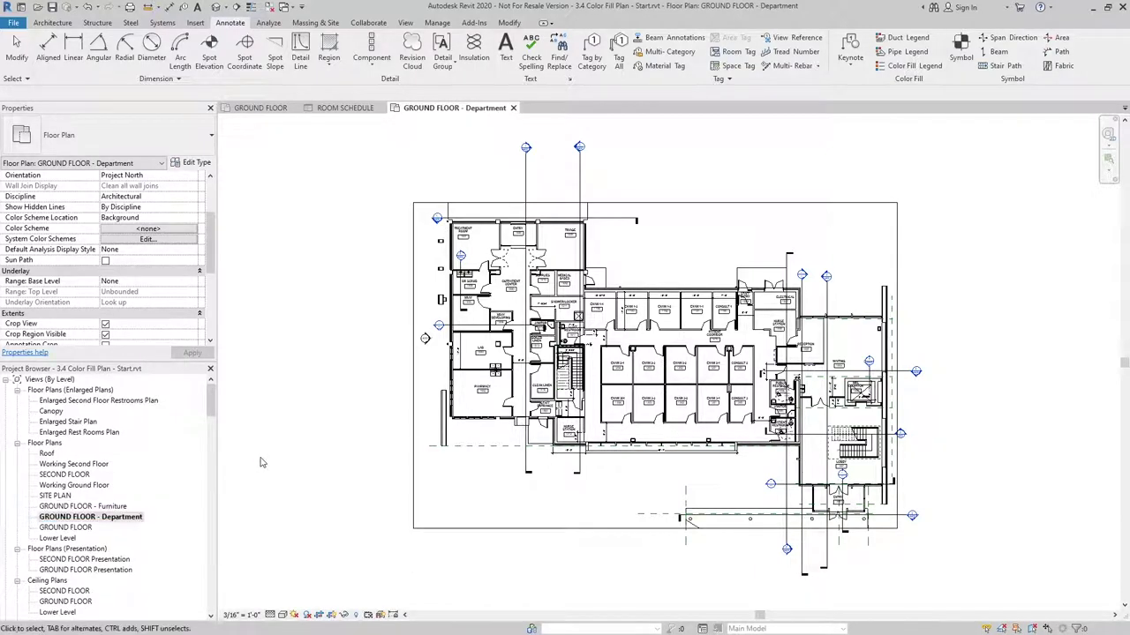
pyautogui.click(909, 67)
# - Place a legend below the copied plan with Space Type Rooms and Color Scheme Department
pyautogui.click(446, 490)
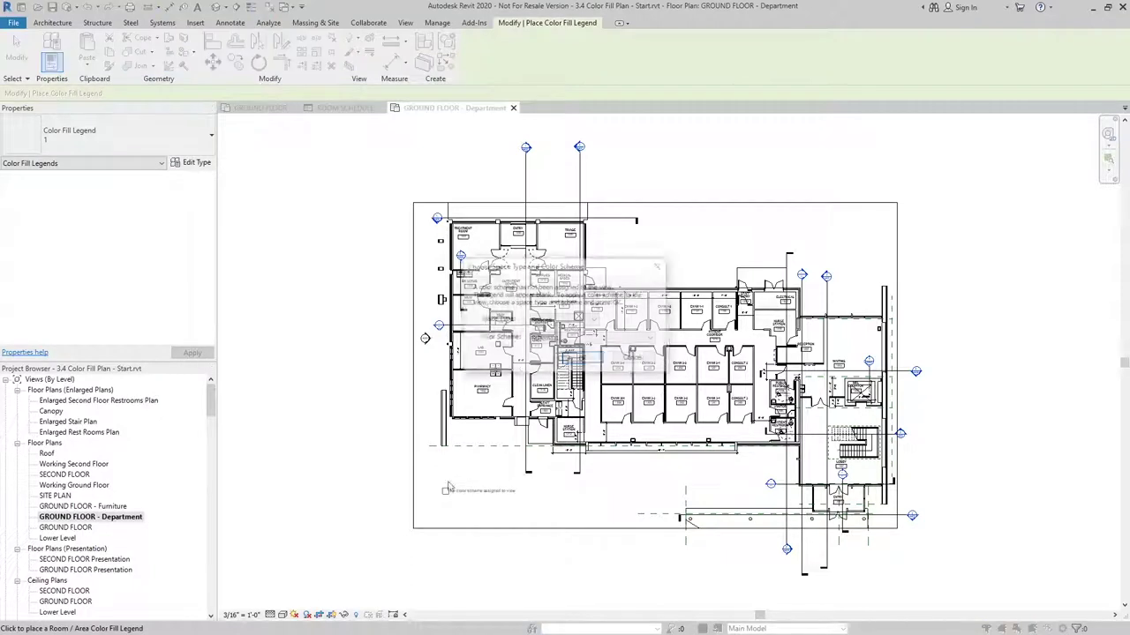
pyautogui.click(542, 320)
pyautogui.click(545, 337)
pyautogui.click(554, 340)
pyautogui.click(548, 356)
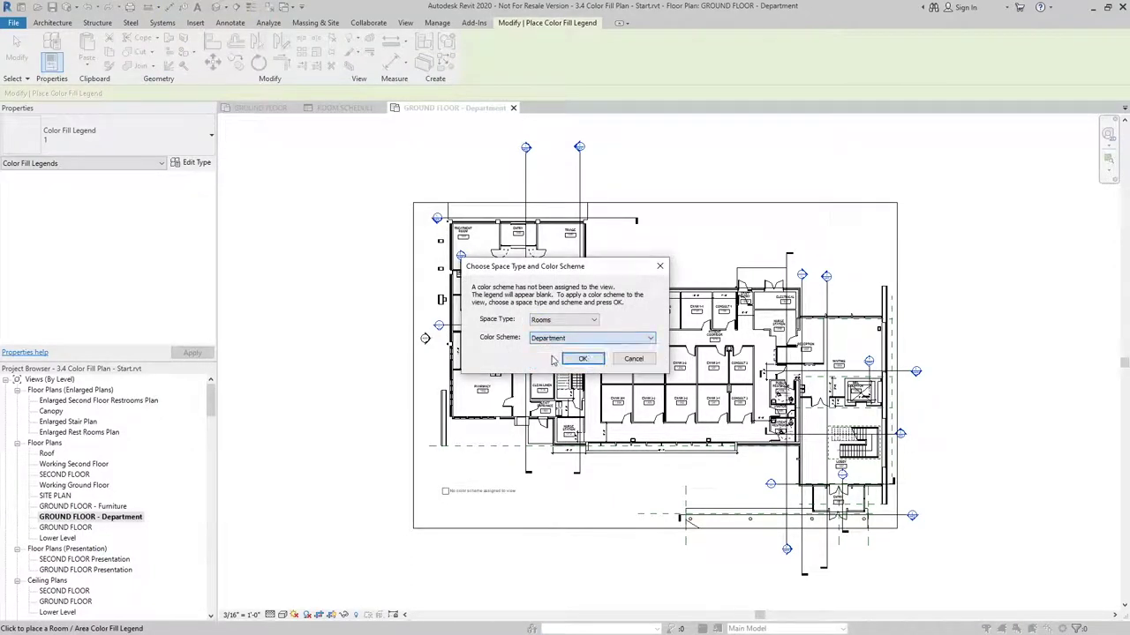
pyautogui.click(580, 357)
pyautogui.press('Escape')
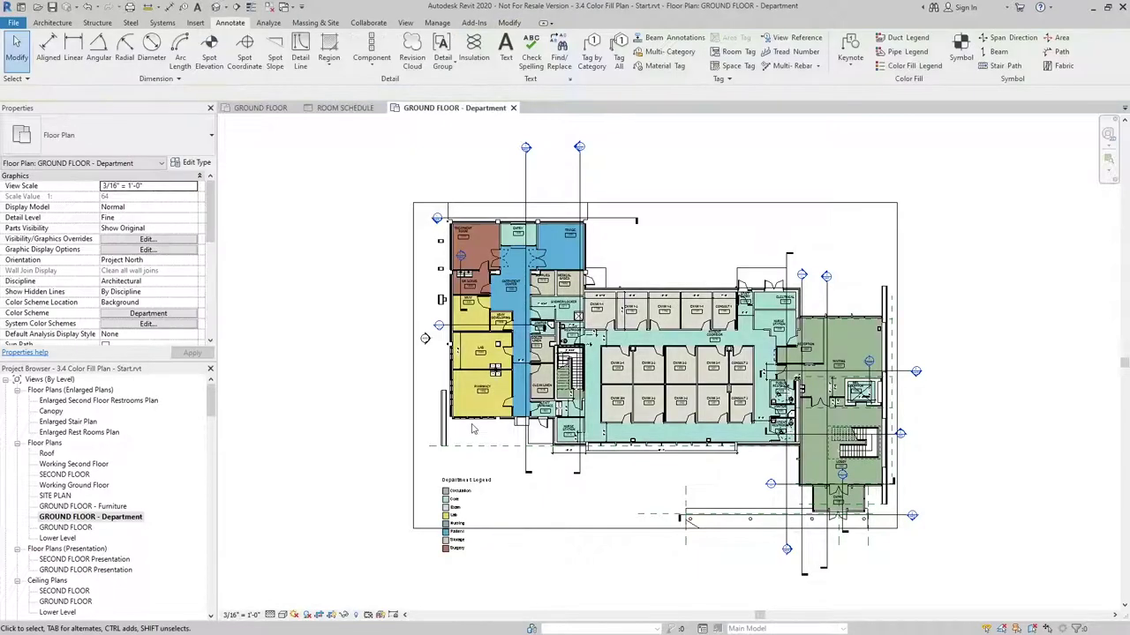
# - Reopen the original, uncoloured GROUND FLOOR plan from the Project Browser
pyautogui.scroll(2, 711, 420)
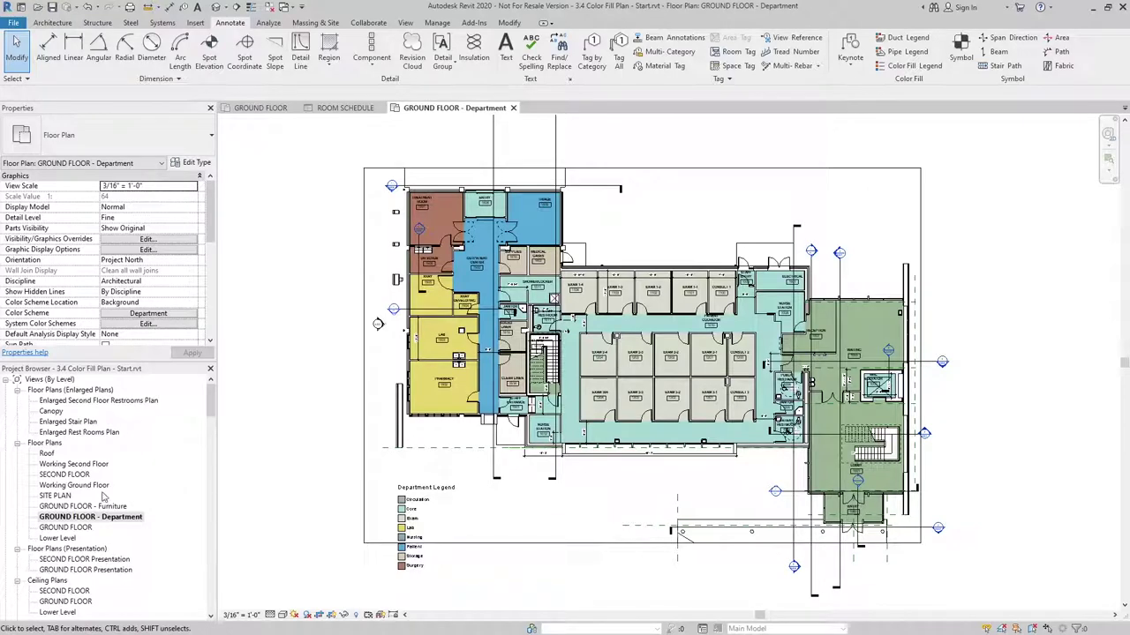
pyautogui.doubleClick(65, 526)
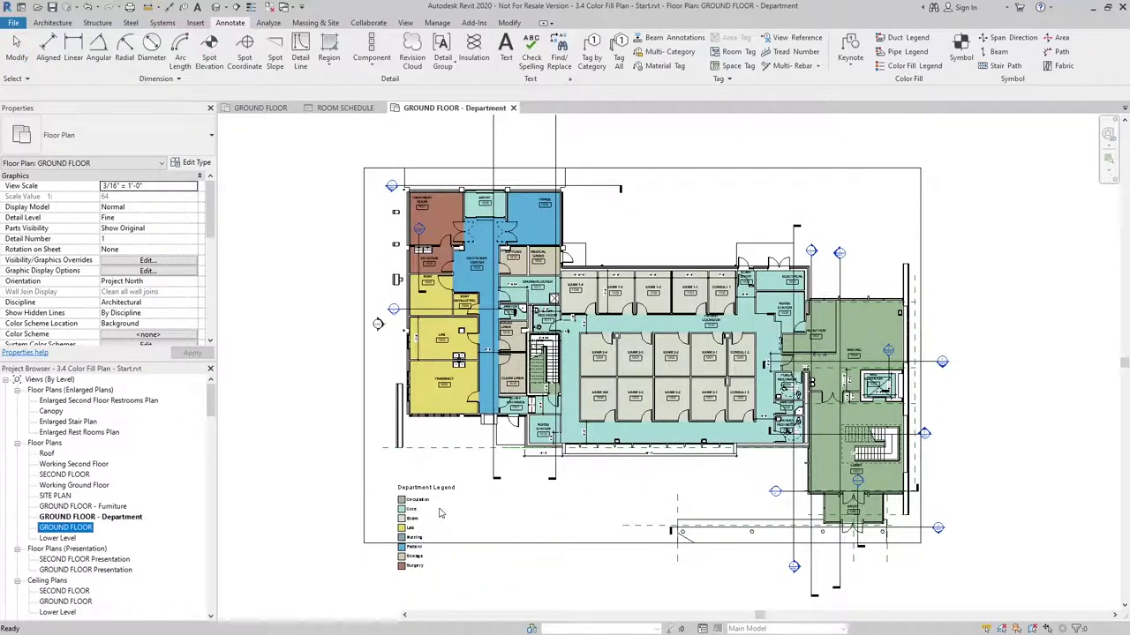
pyautogui.scroll(2, 706, 474)
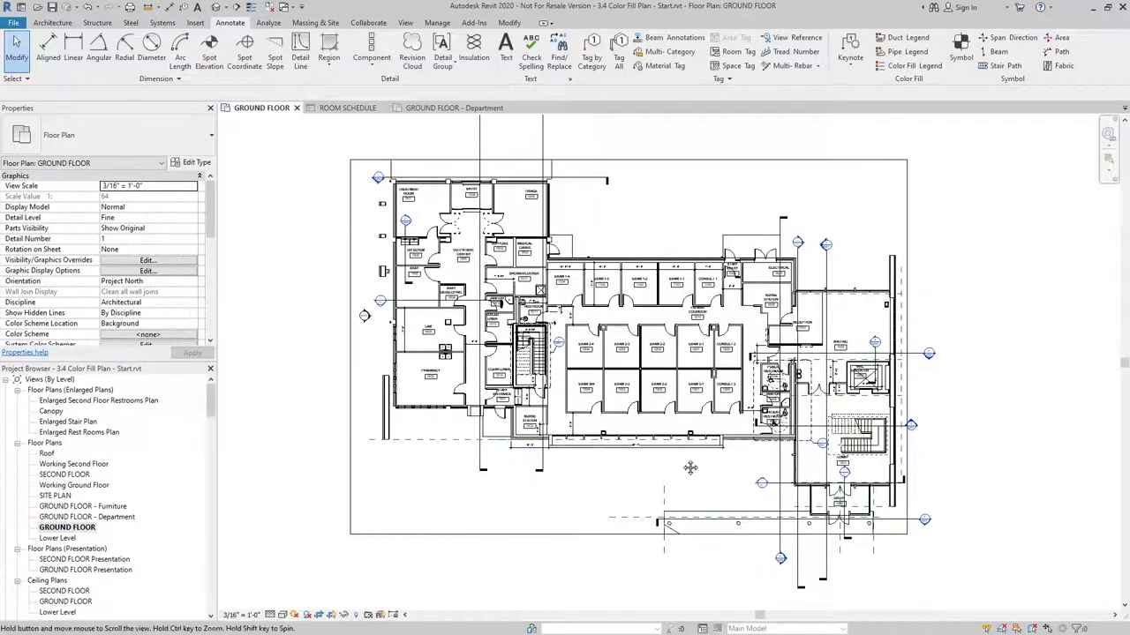